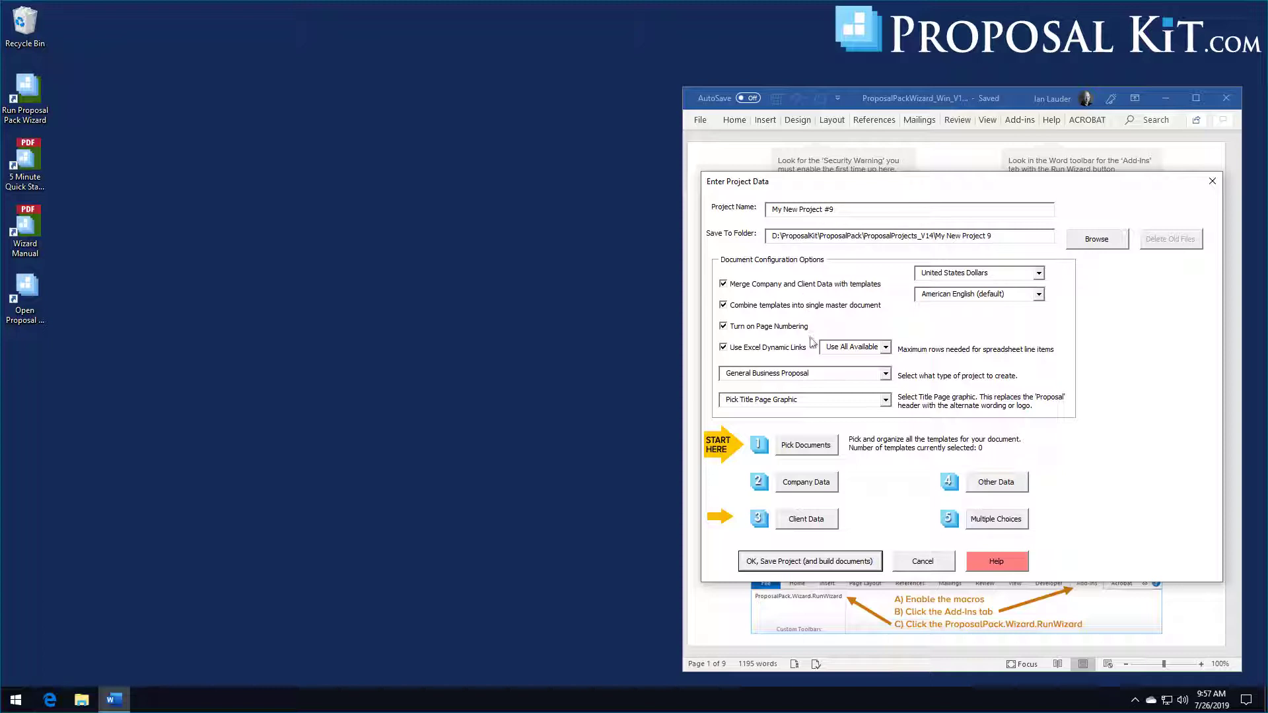
Turn off Excel dynamic links for the project and search the Quick Start import lists for "interior".
{"action": "left_click", "coordinate": [792, 352]}
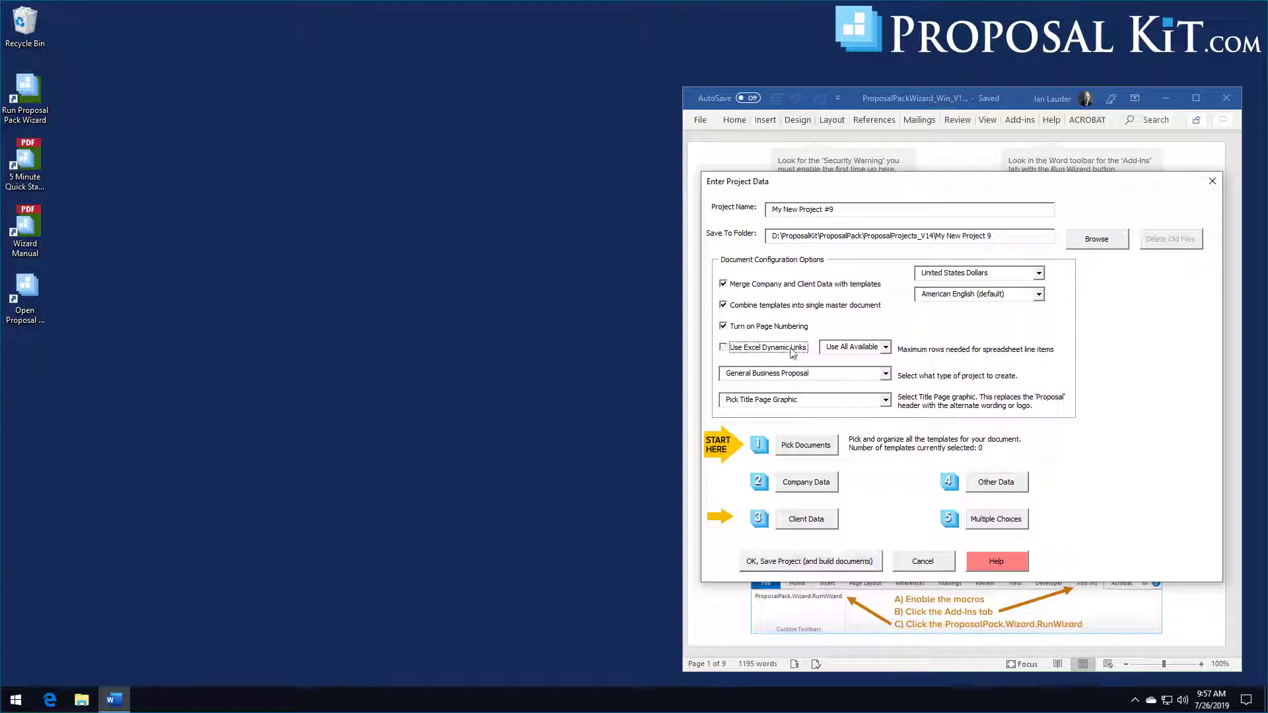
{"action": "left_click", "coordinate": [805, 445]}
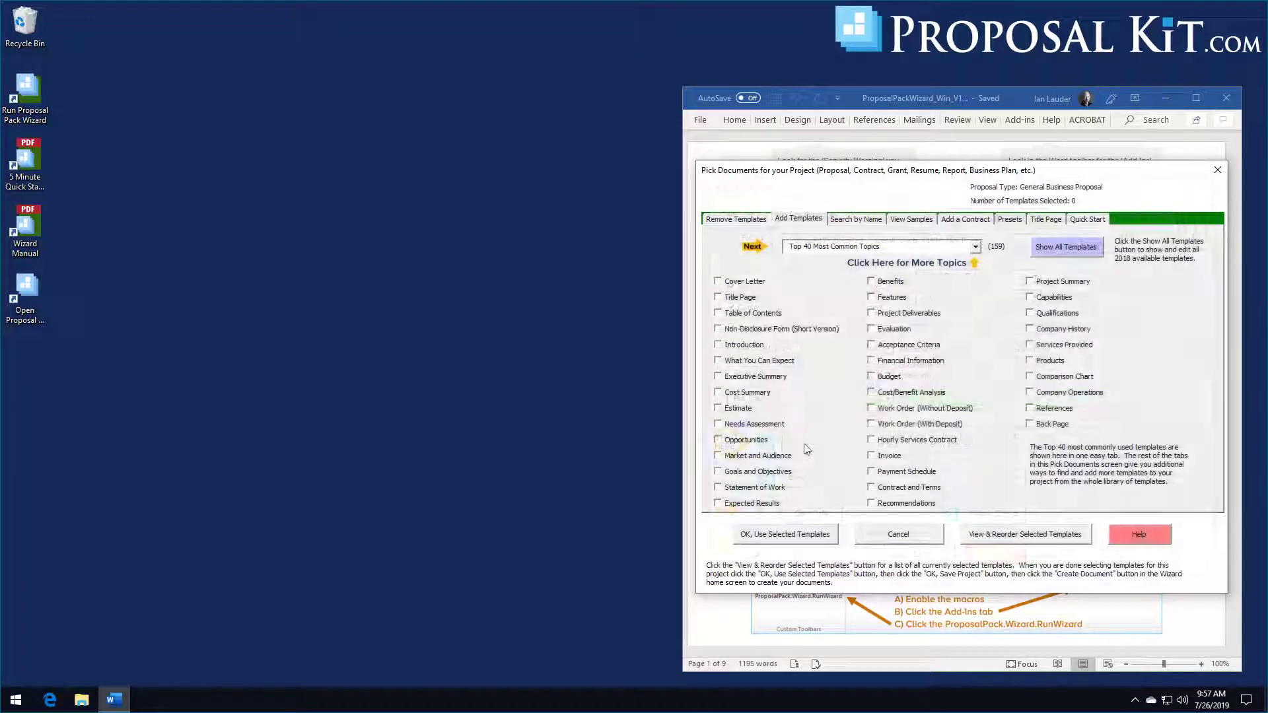
{"action": "left_click", "coordinate": [1085, 220]}
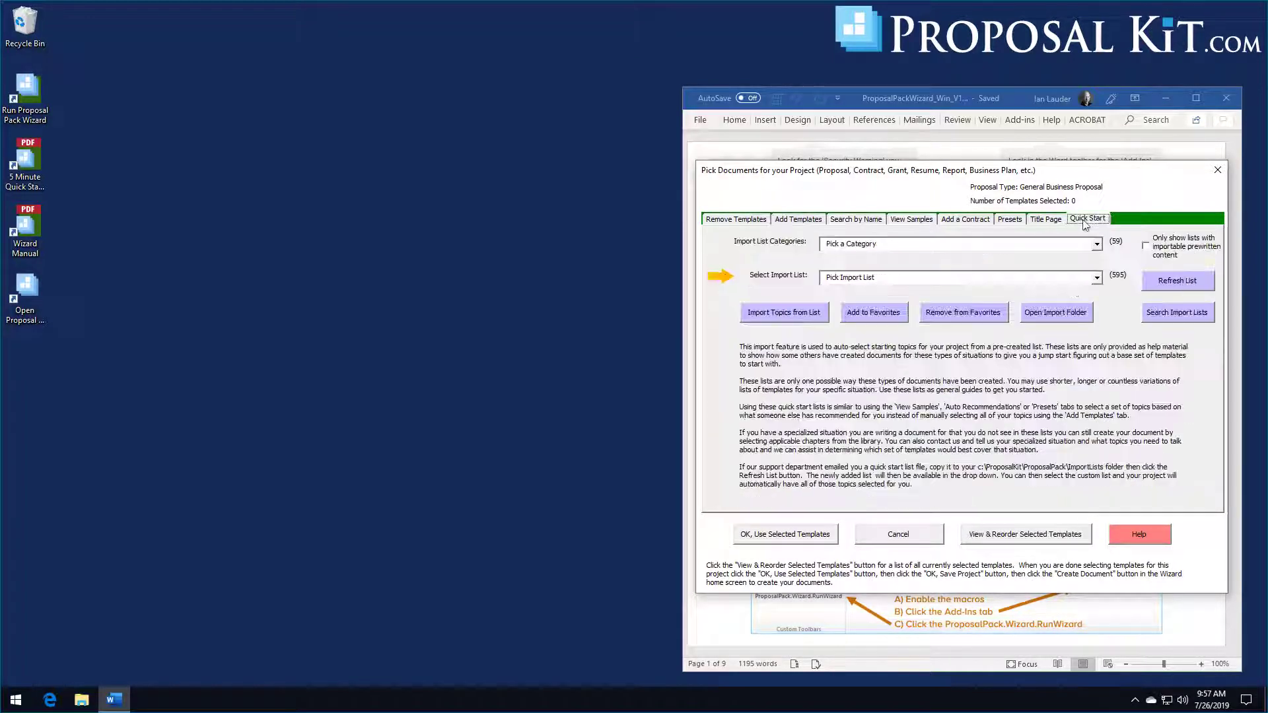
{"action": "left_click", "coordinate": [1176, 313]}
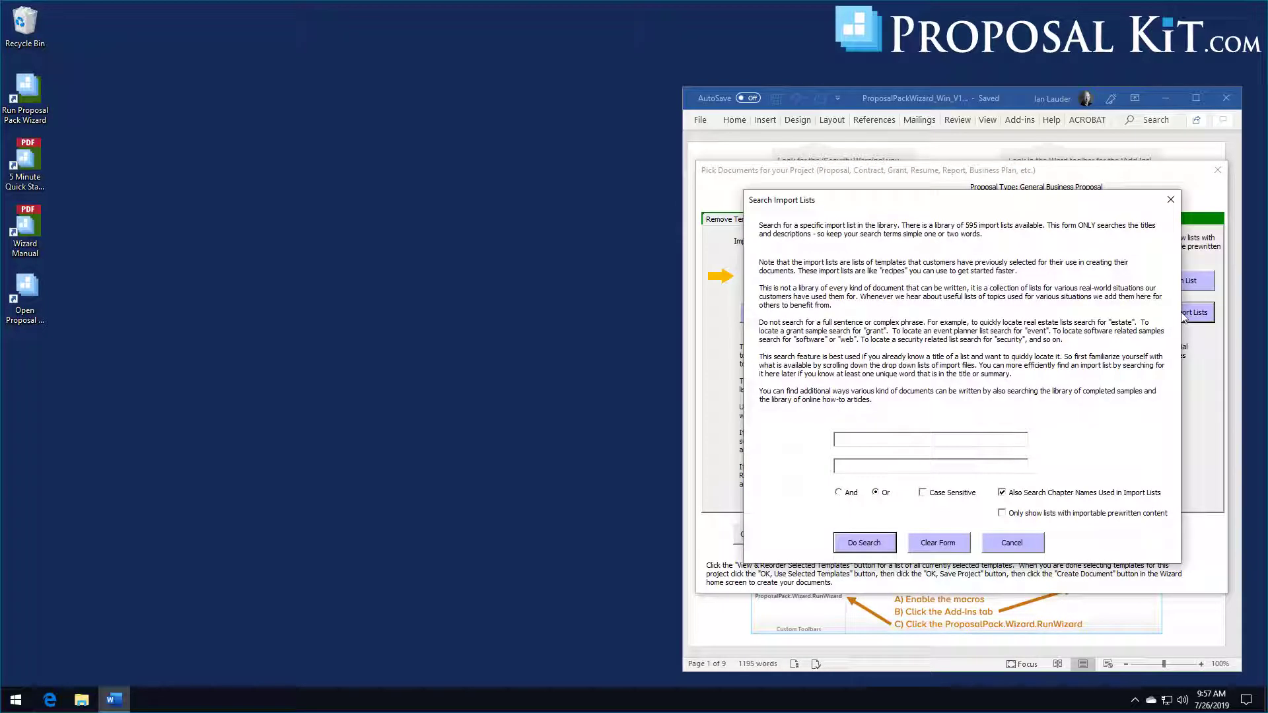
{"action": "left_click", "coordinate": [931, 441]}
{"action": "type", "text": "interior"}
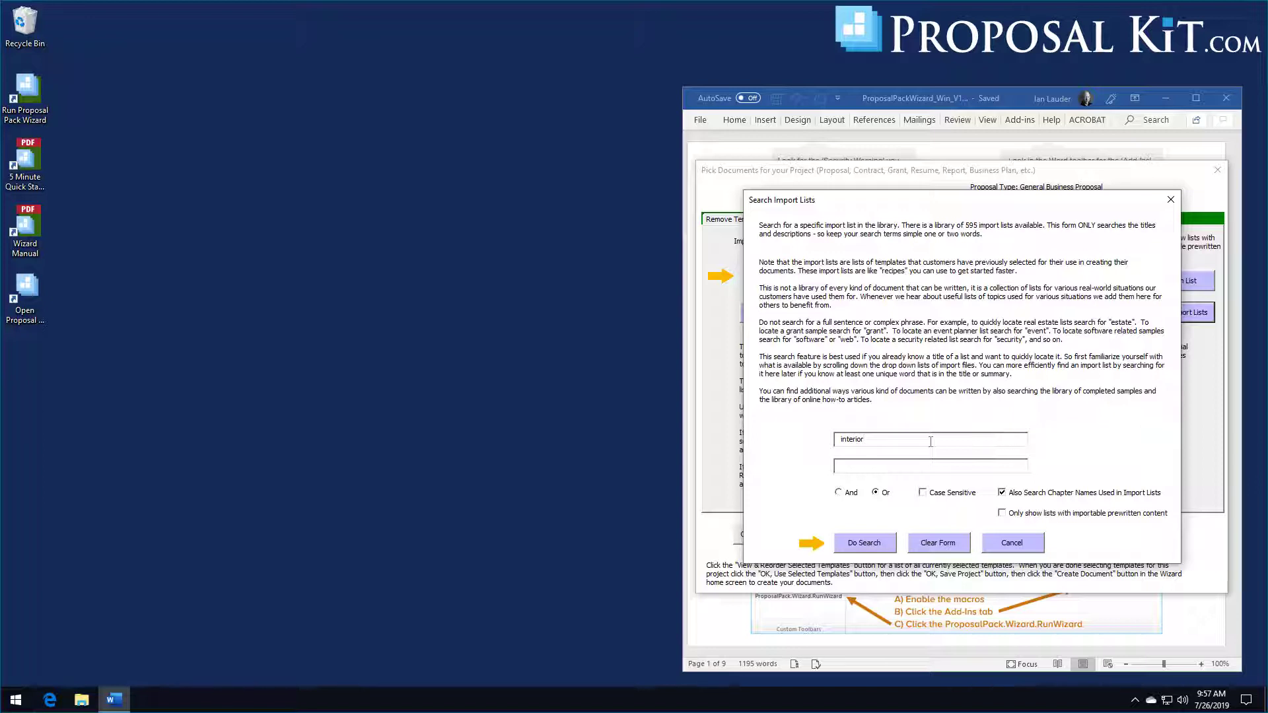
{"action": "left_click", "coordinate": [867, 541]}
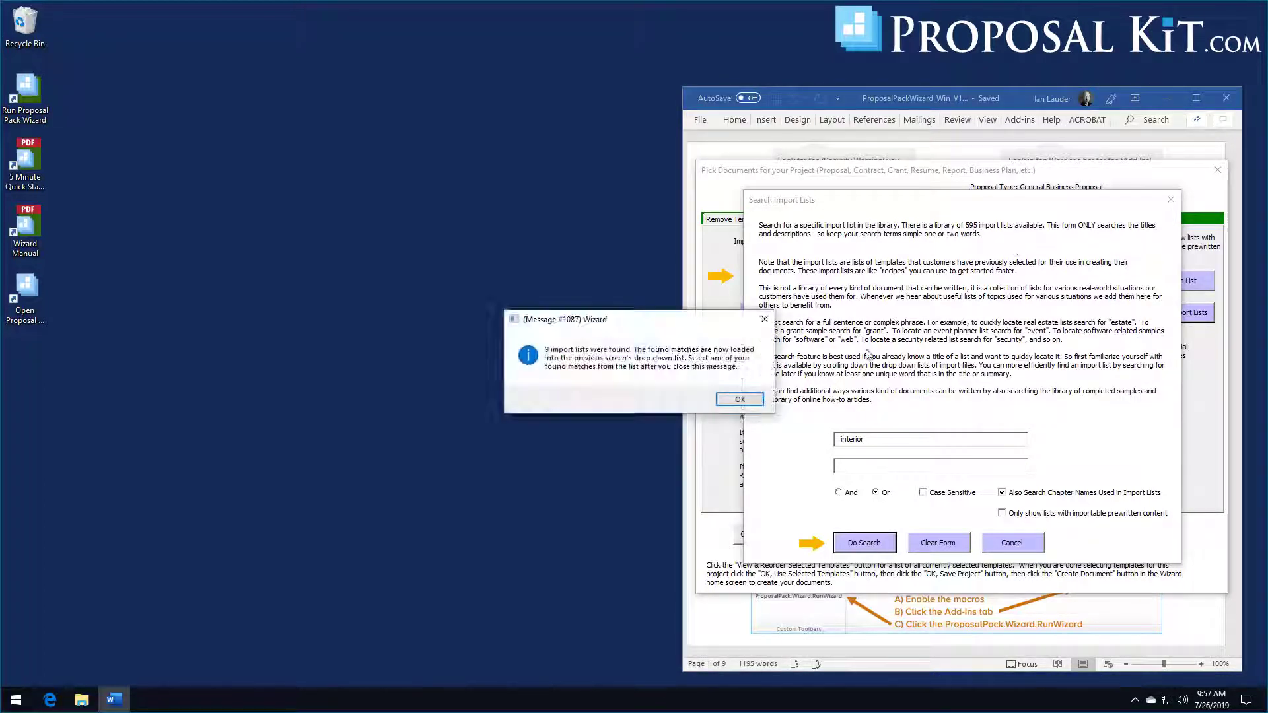
{"action": "left_click", "coordinate": [739, 399]}
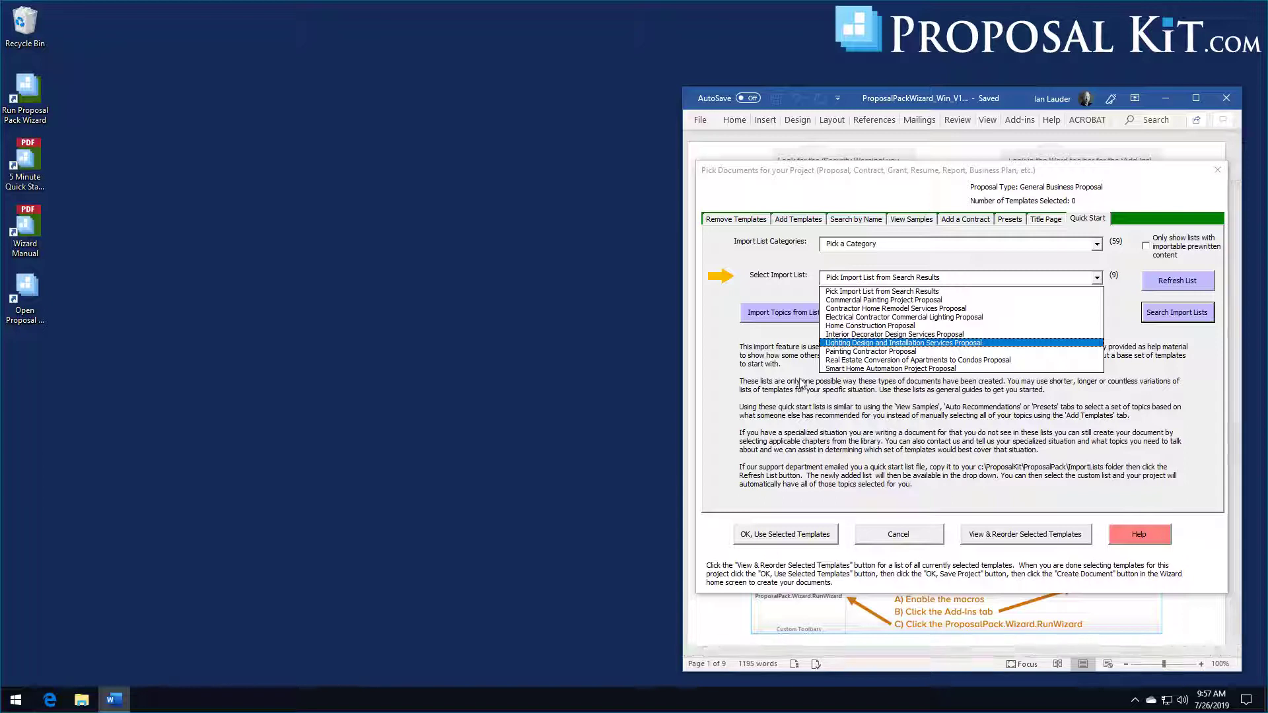
Import the topics of the Interior Decorator Design Services Proposal list together with its pre-written sample content.
{"action": "left_click", "coordinate": [879, 337]}
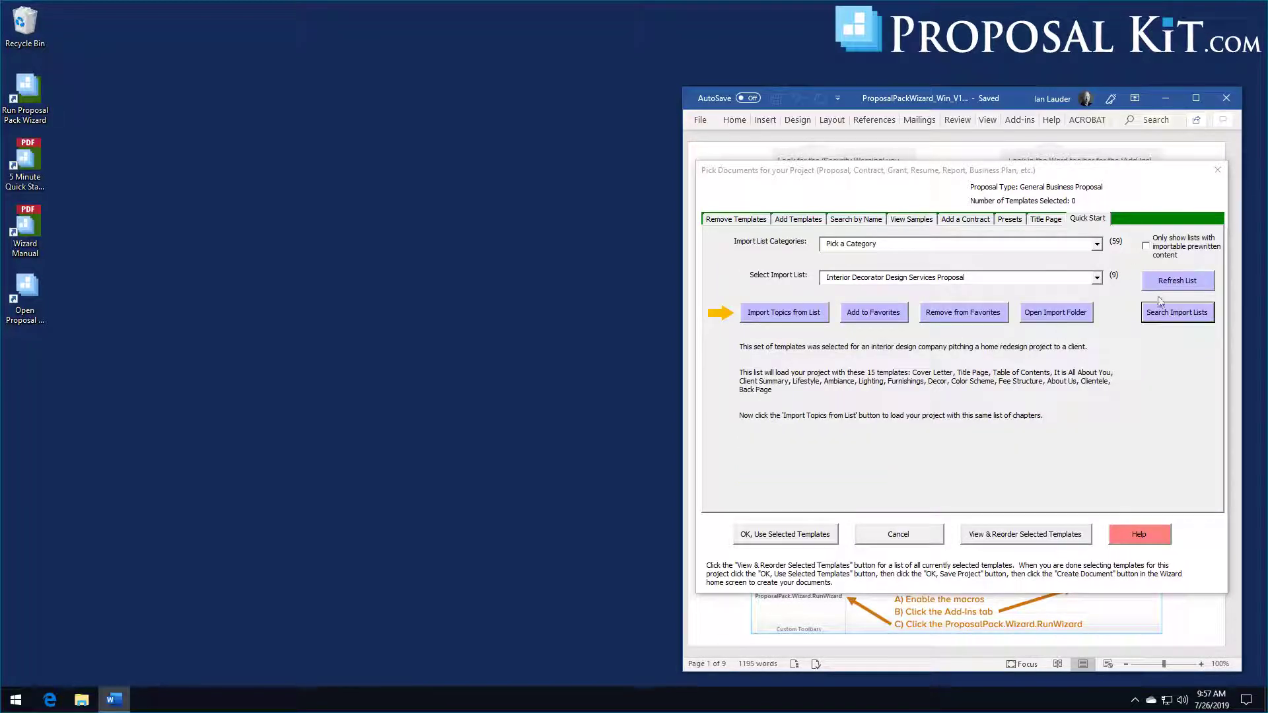
{"action": "left_click", "coordinate": [773, 319]}
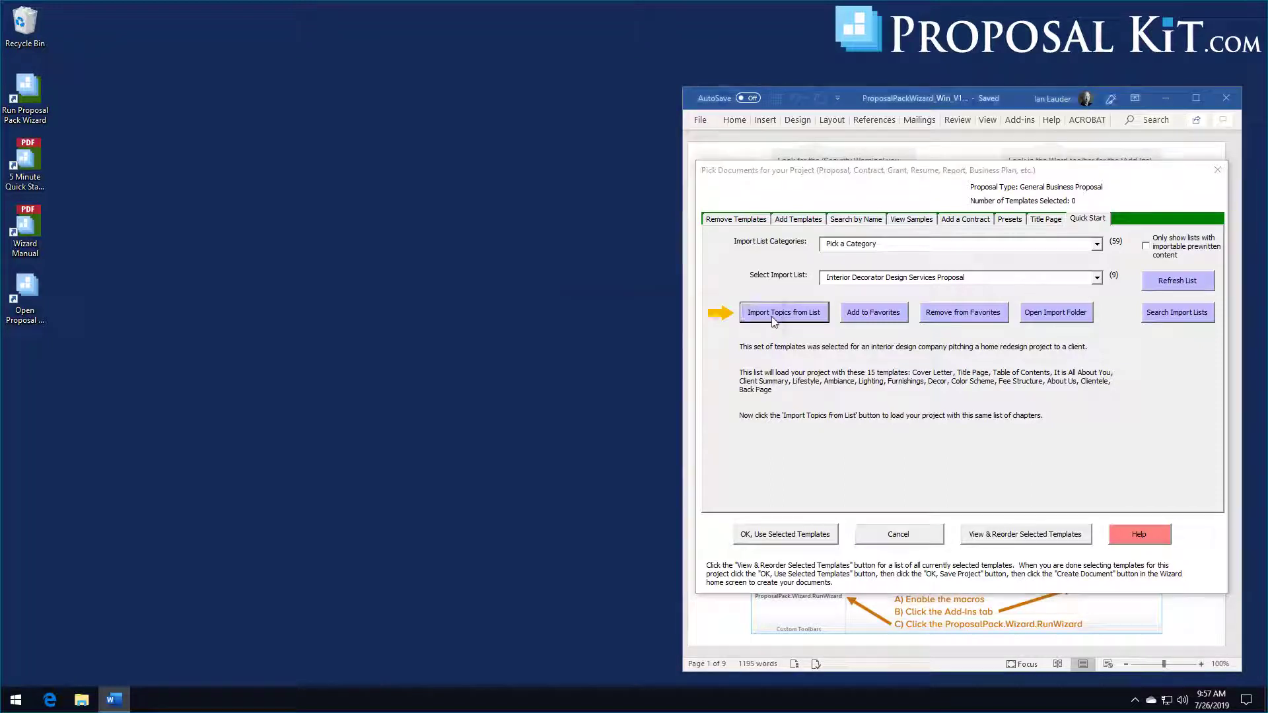
{"action": "left_click", "coordinate": [743, 413]}
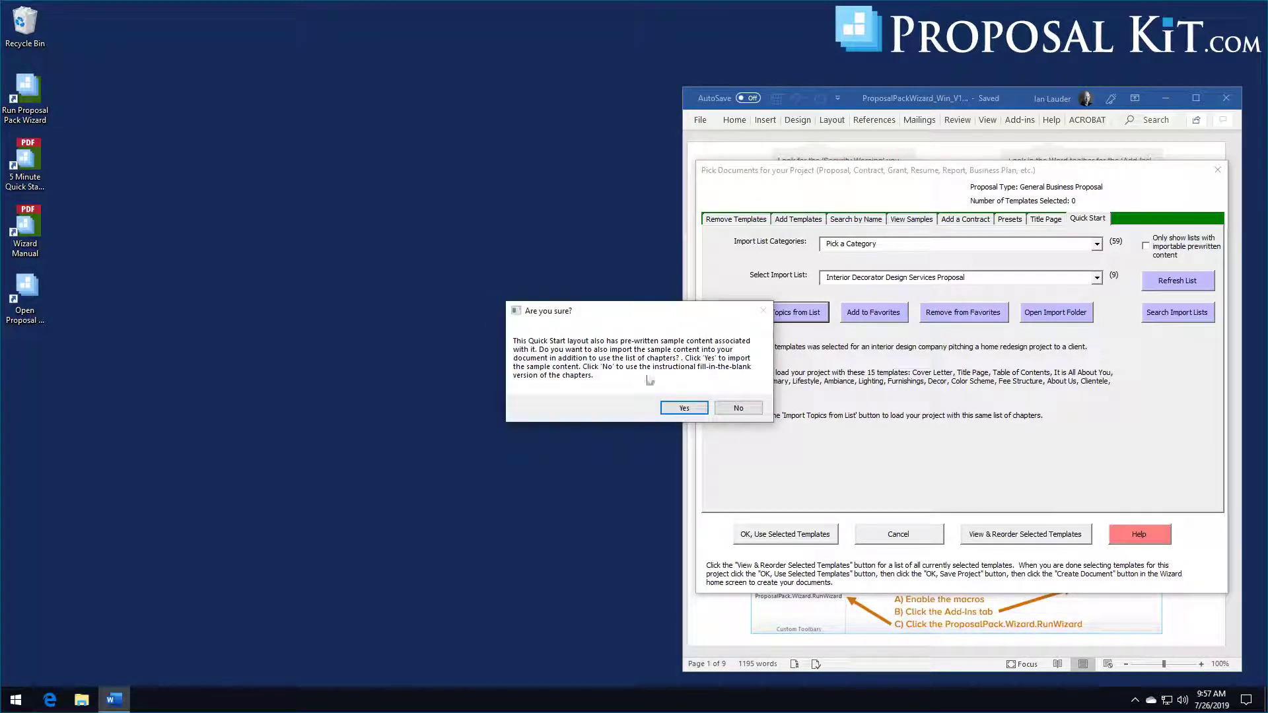
{"action": "left_click", "coordinate": [684, 409]}
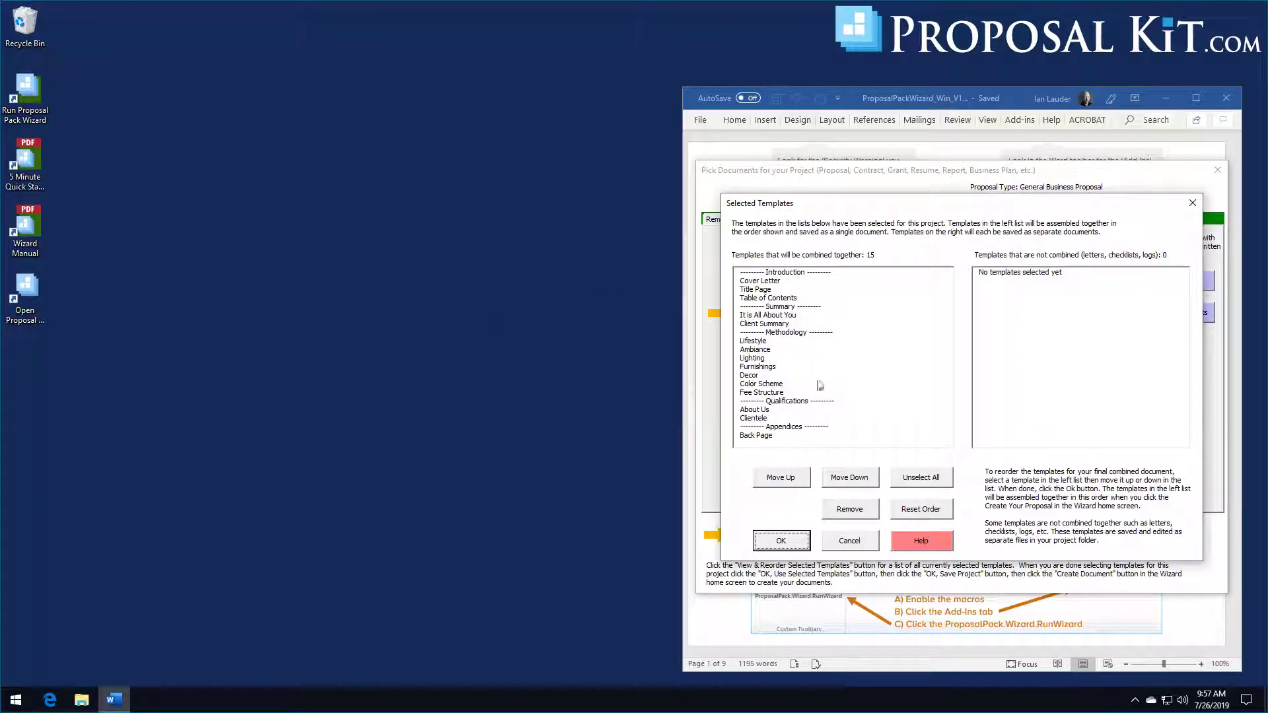
{"action": "left_click", "coordinate": [786, 541]}
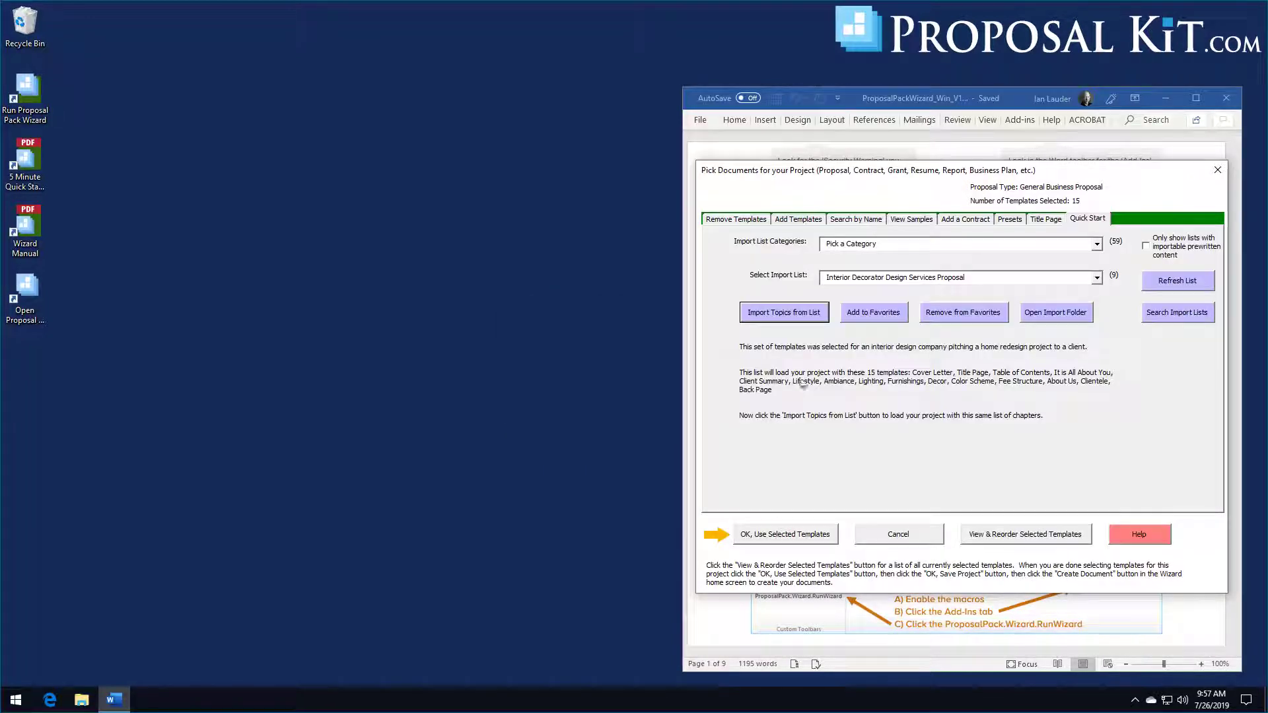
Review the order of the selected templates and accept them for the project.
{"action": "left_click", "coordinate": [758, 537]}
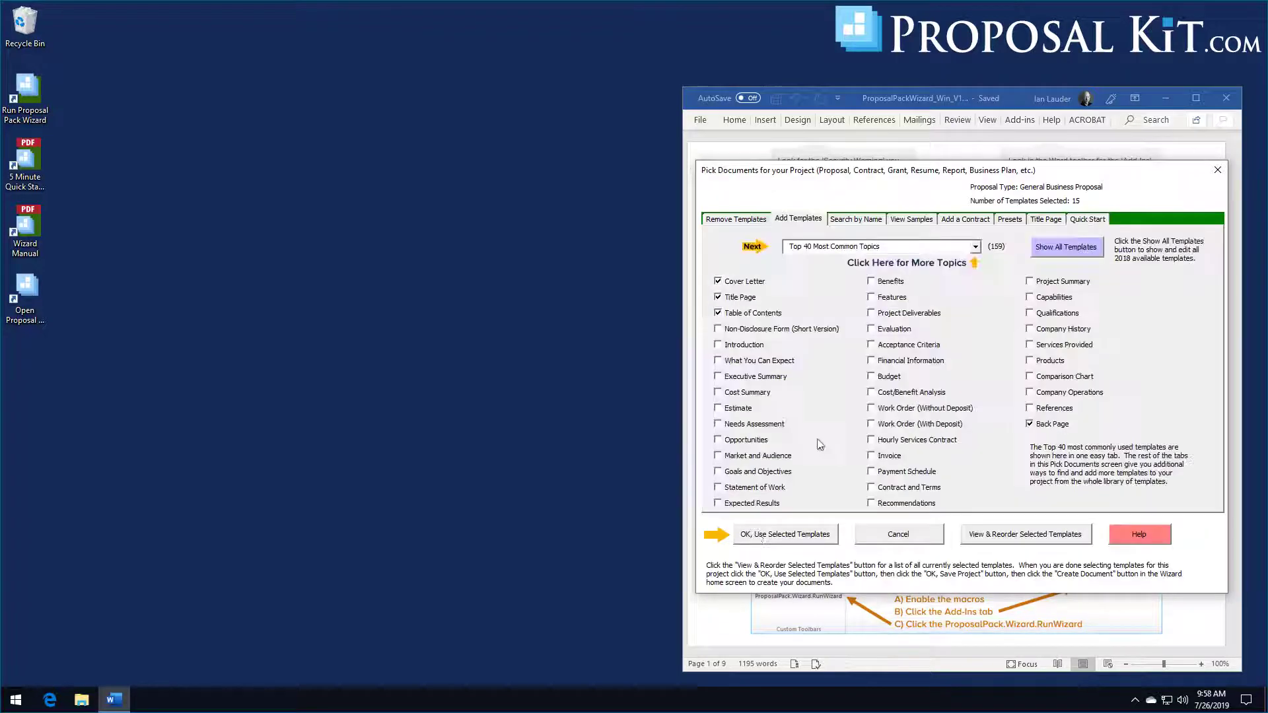
{"action": "left_click", "coordinate": [1044, 538]}
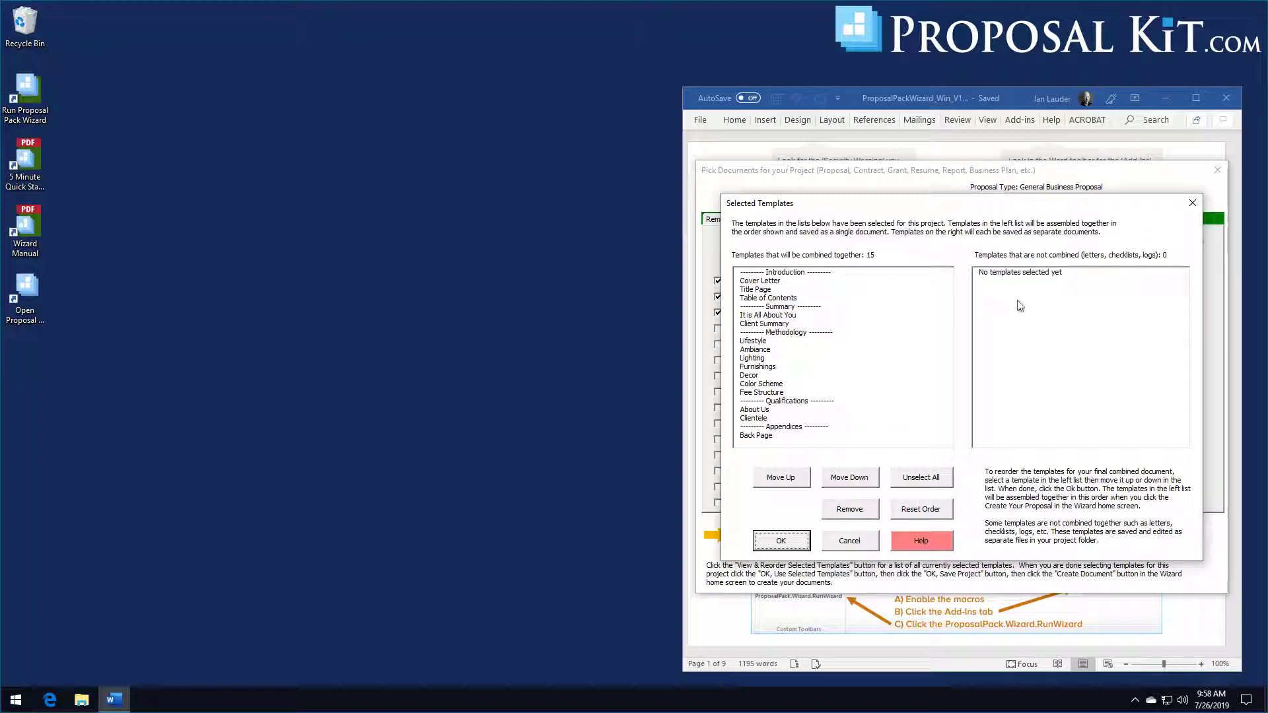
{"action": "mouse_move", "coordinate": [1010, 203]}
{"action": "left_mouse_down"}
{"action": "mouse_move", "coordinate": [999, 240]}
{"action": "mouse_move", "coordinate": [1009, 192]}
{"action": "left_mouse_up"}
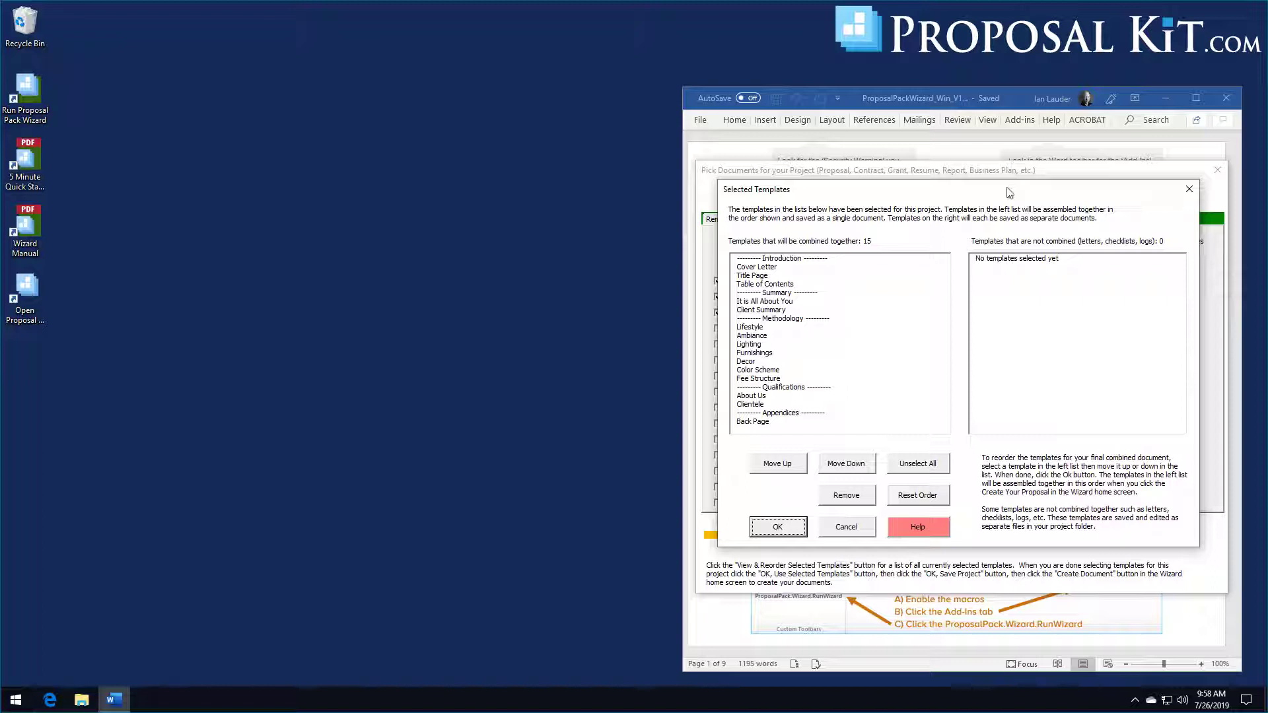
{"action": "mouse_move", "coordinate": [1009, 191]}
{"action": "left_mouse_down"}
{"action": "mouse_move", "coordinate": [997, 210]}
{"action": "mouse_move", "coordinate": [1009, 193]}
{"action": "left_mouse_up"}
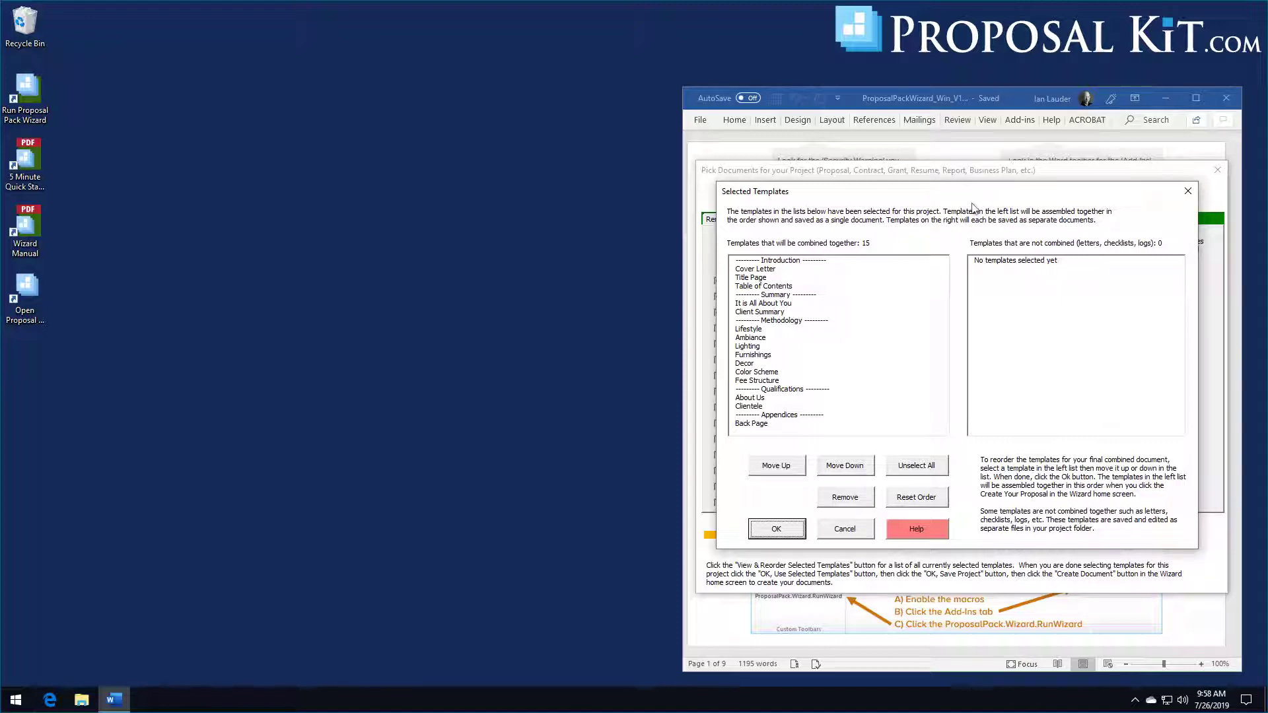
{"action": "left_click", "coordinate": [780, 532]}
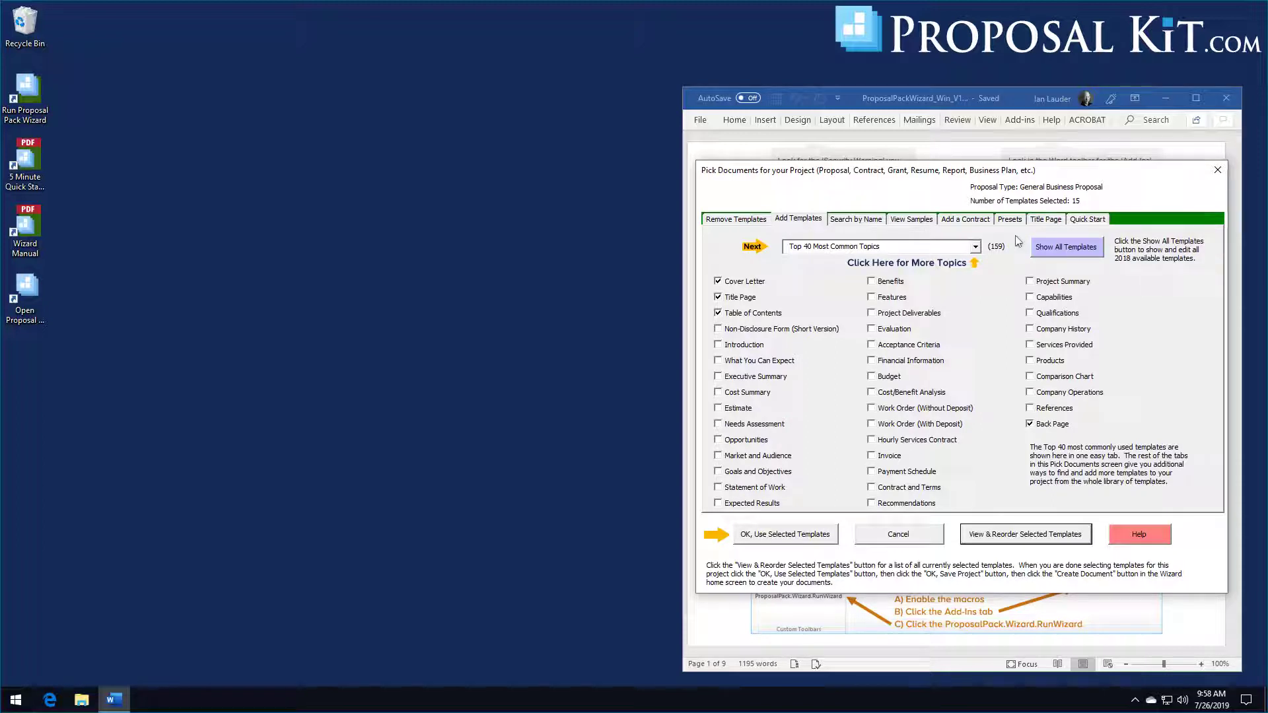
{"action": "left_click", "coordinate": [777, 538]}
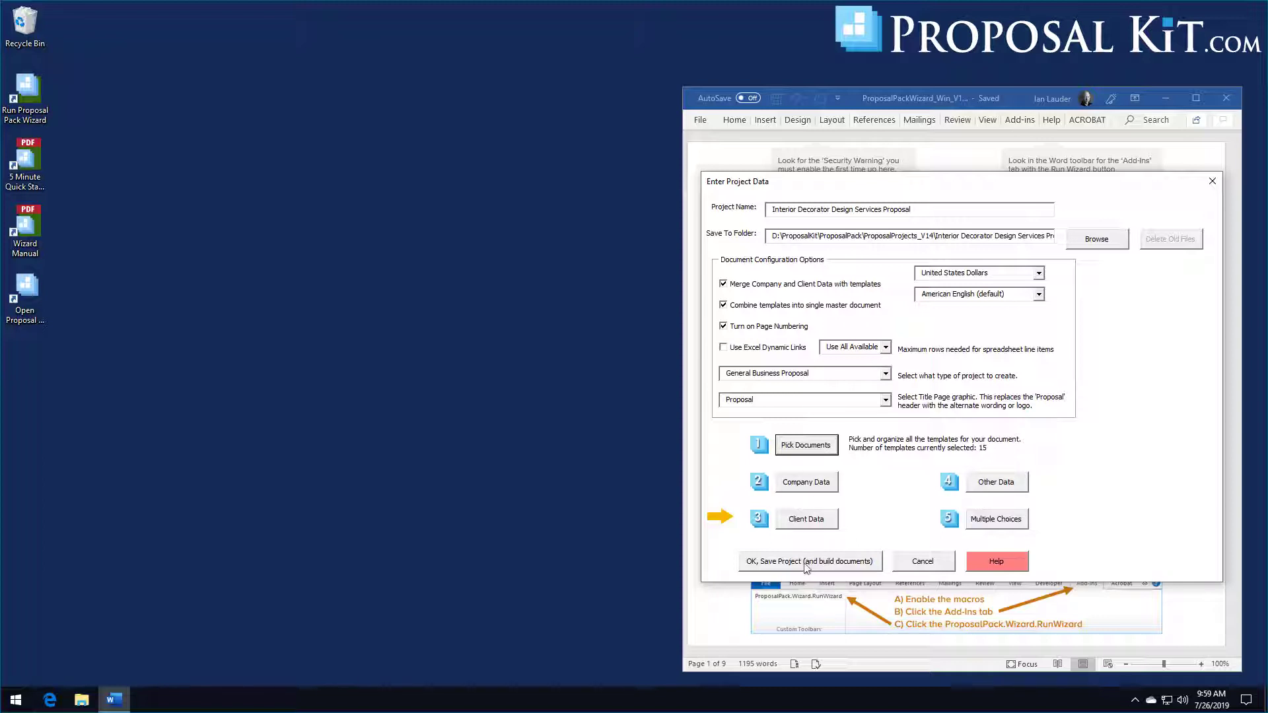
Save the project, build its documents and open the list of project documents for editing.
{"action": "left_click", "coordinate": [782, 563]}
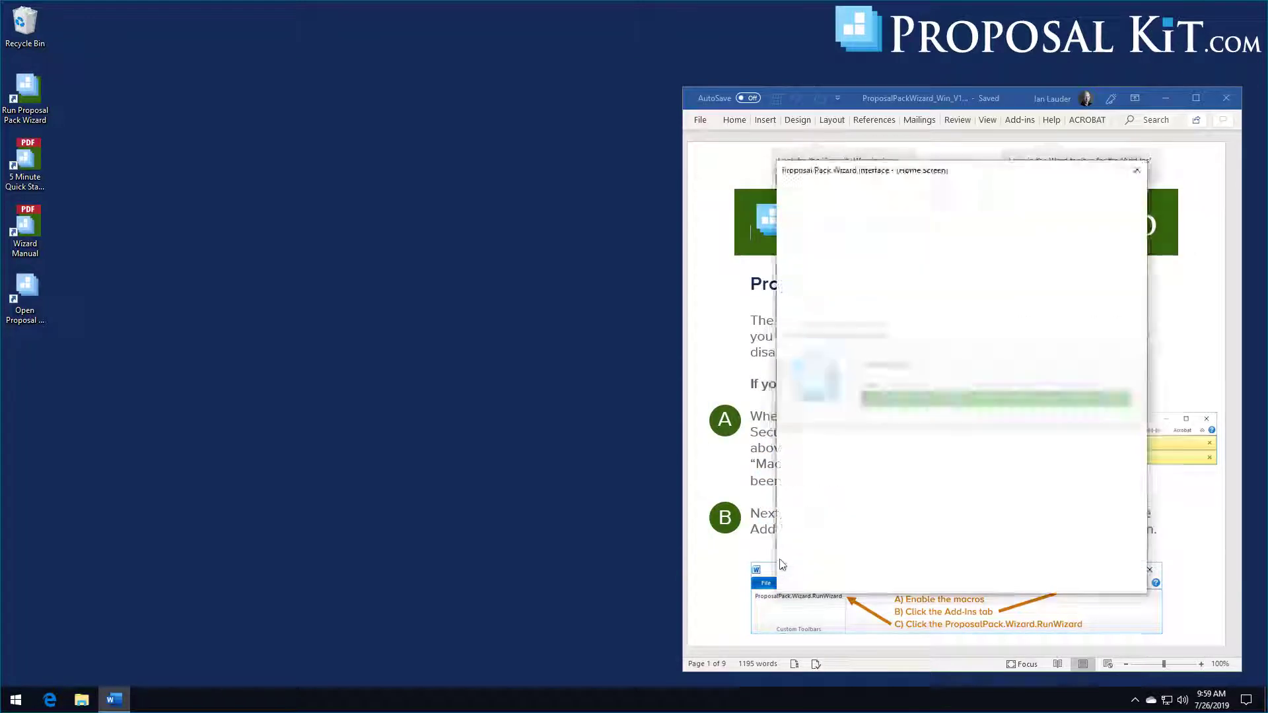
{"action": "left_click", "coordinate": [675, 412]}
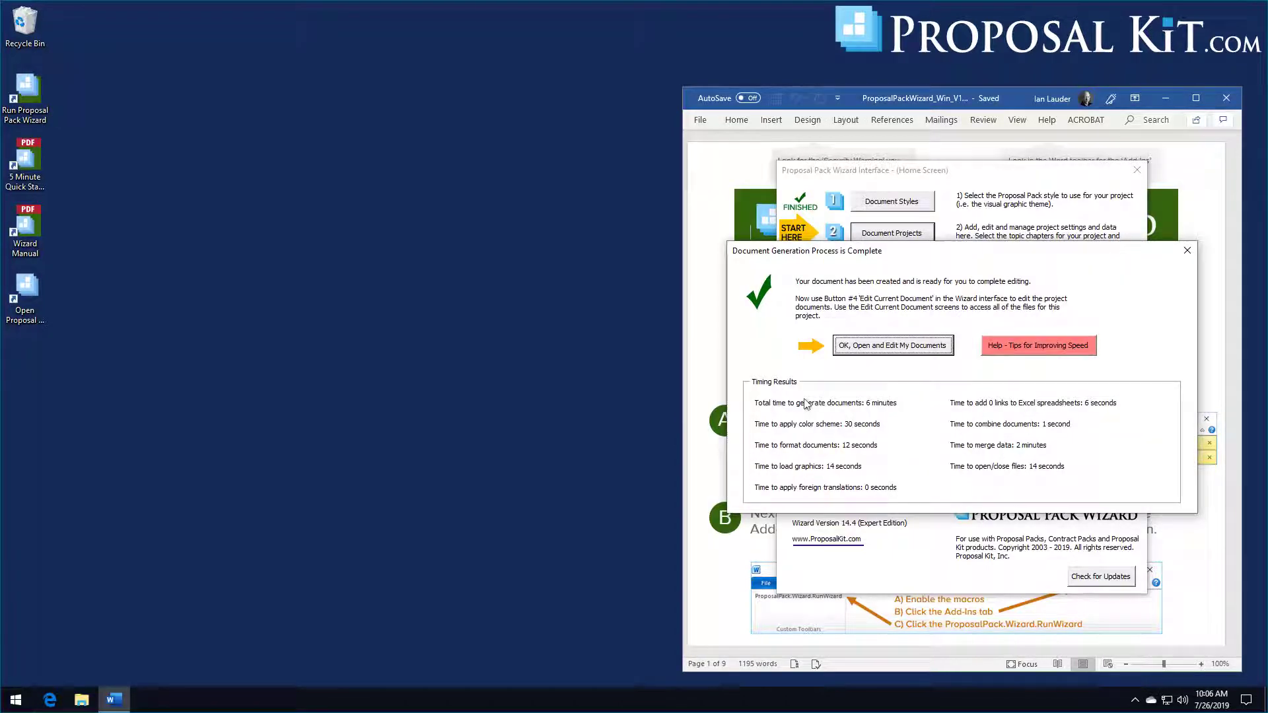
{"action": "left_click", "coordinate": [852, 346]}
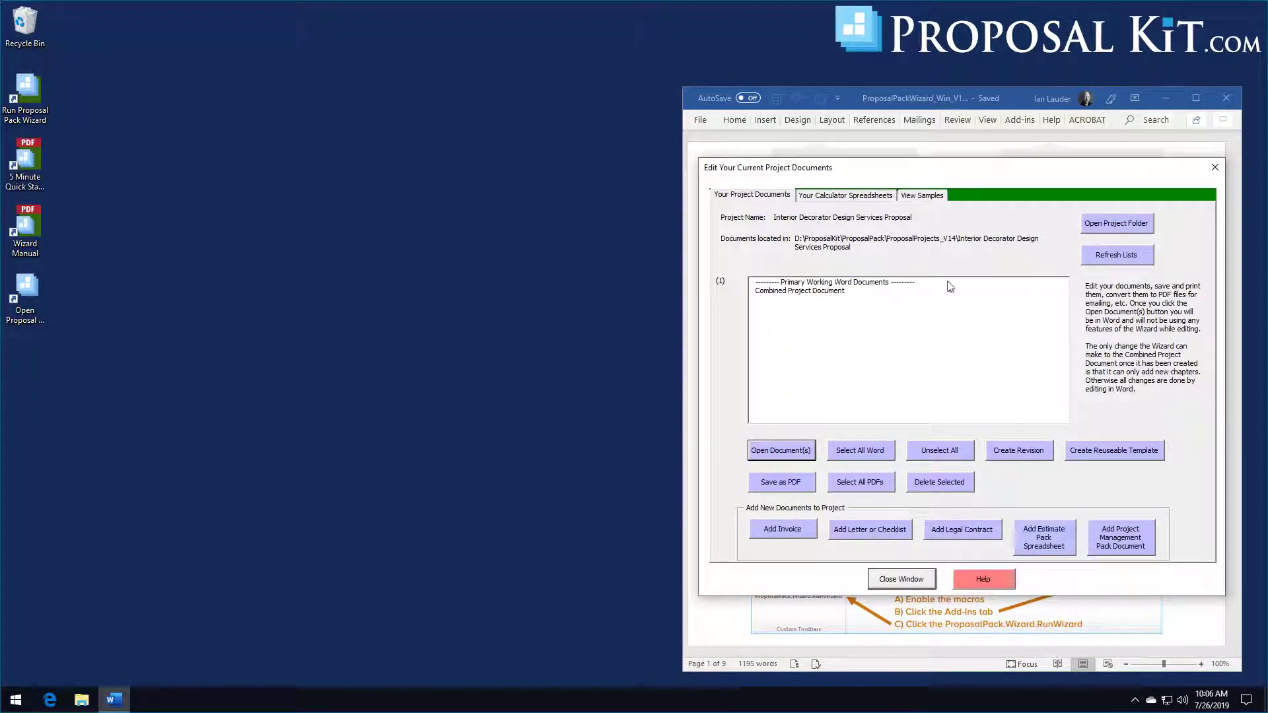
Open the Combined Project Document, look through its pages to the end and close it.
{"action": "left_click_drag", "start_coordinate": [973, 171], "coordinate": [968, 166]}
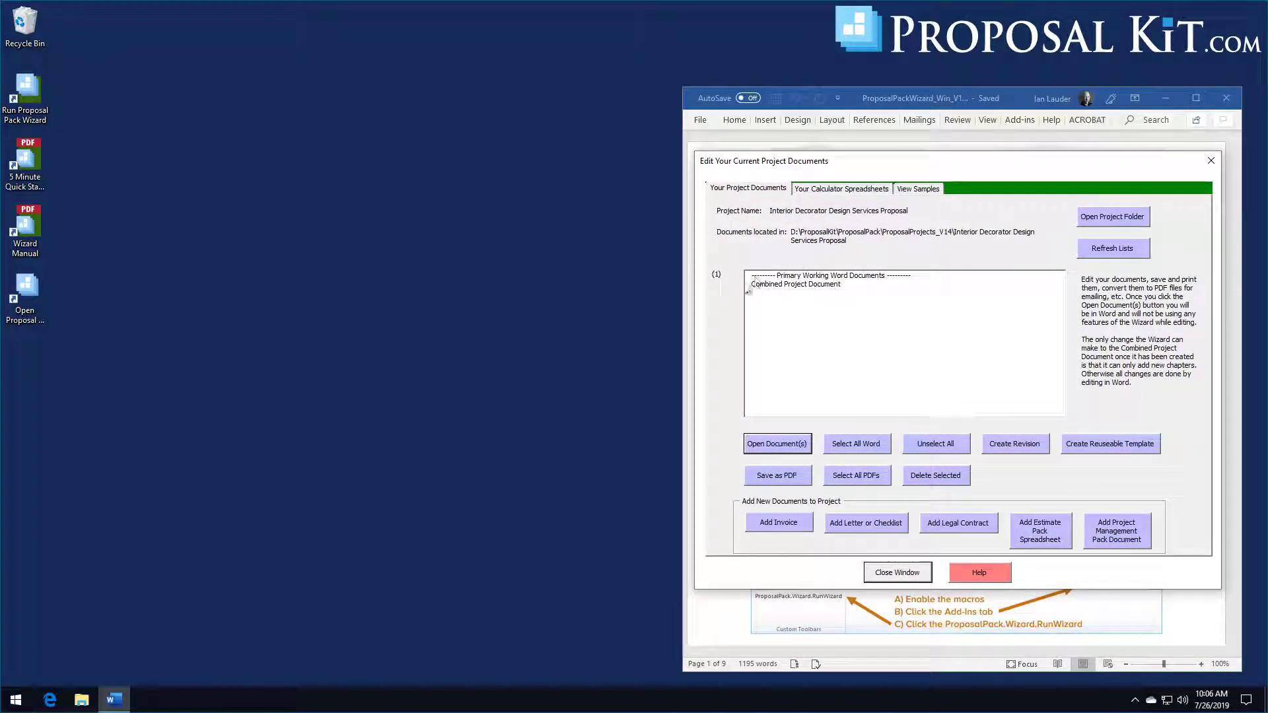
{"action": "left_click", "coordinate": [814, 285]}
{"action": "left_click", "coordinate": [777, 444]}
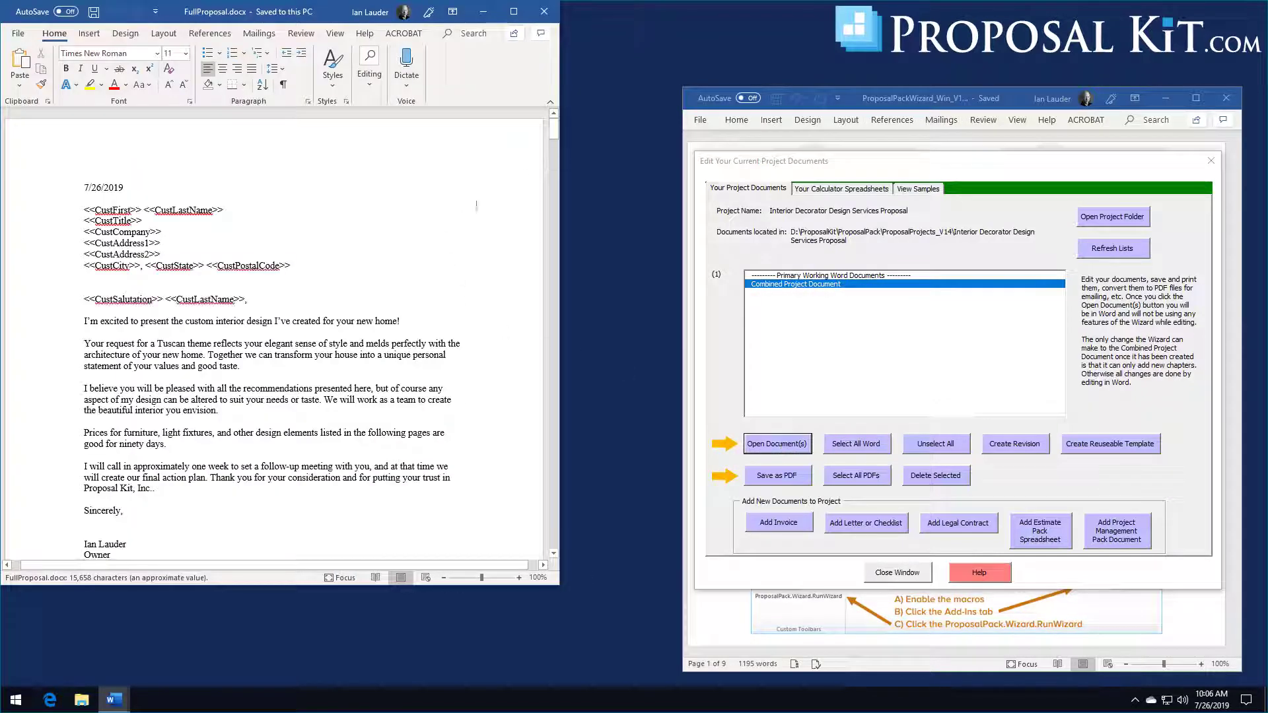
{"action": "mouse_move", "coordinate": [553, 128]}
{"action": "left_mouse_down"}
{"action": "mouse_move", "coordinate": [565, 547]}
{"action": "mouse_move", "coordinate": [565, 441]}
{"action": "left_mouse_up"}
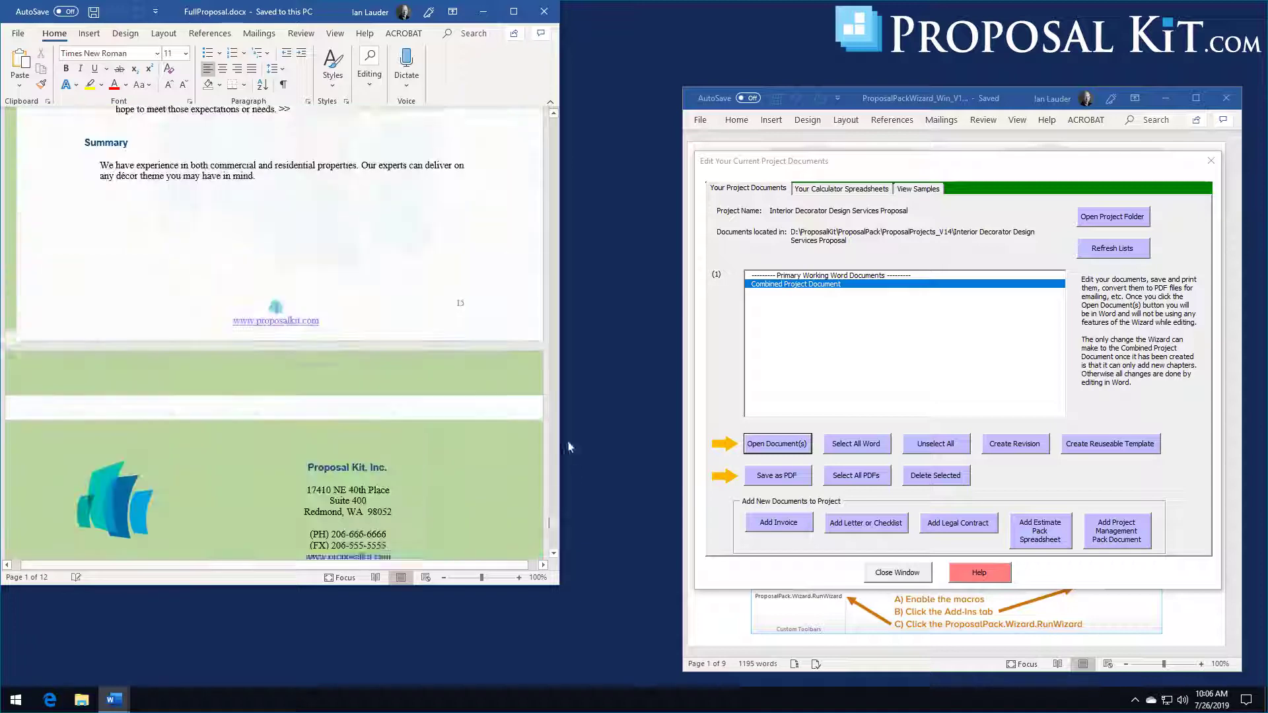
{"action": "left_click", "coordinate": [544, 12]}
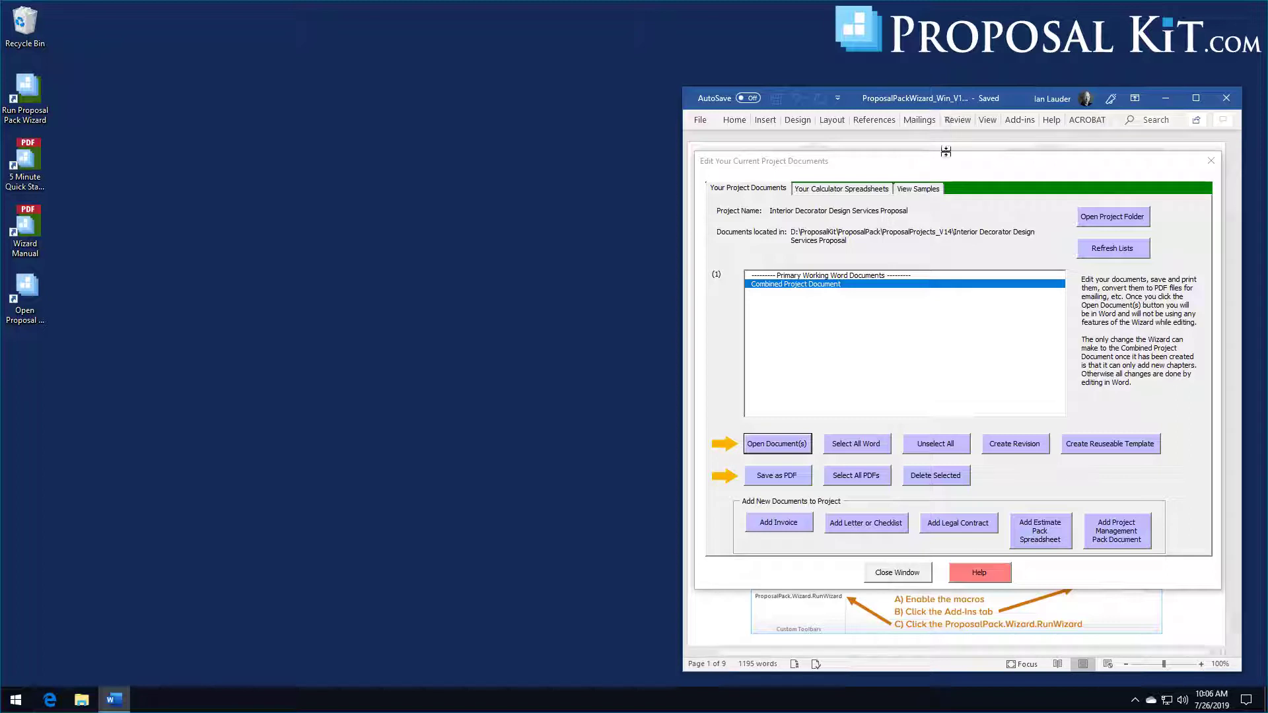
Add an invoice document to the current project.
{"action": "left_click_drag", "start_coordinate": [984, 163], "coordinate": [983, 158]}
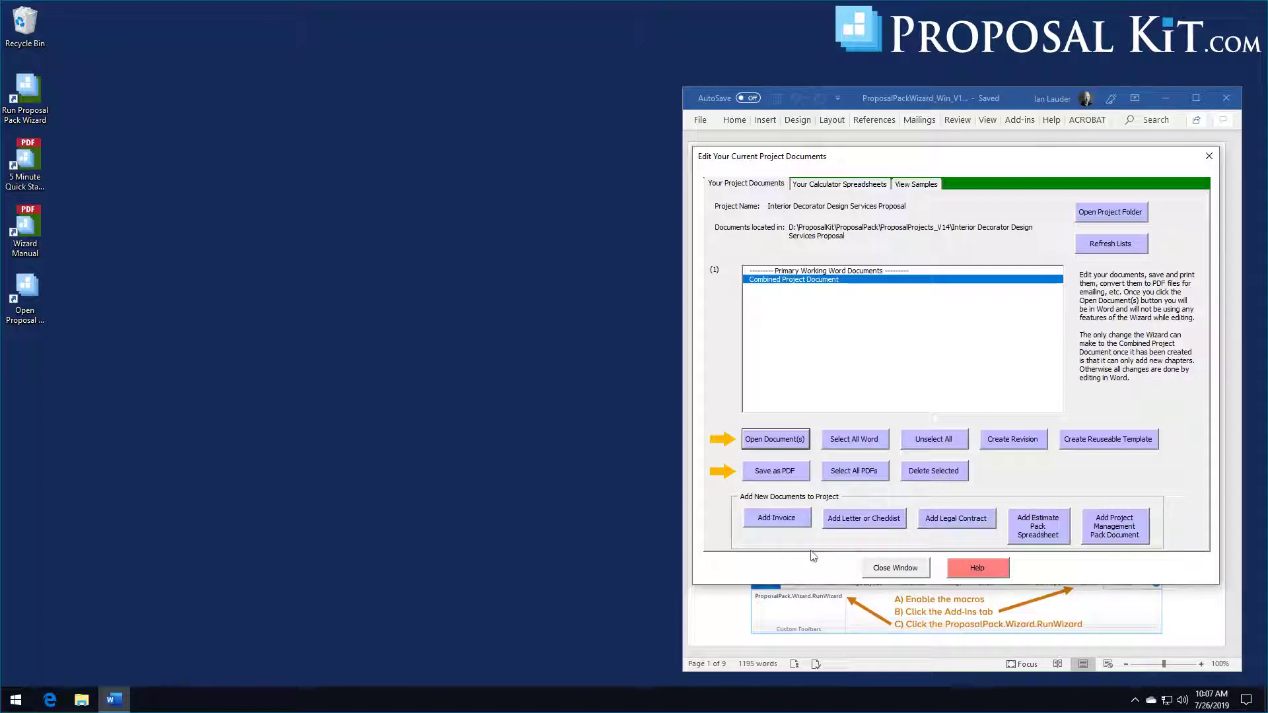
{"action": "left_click", "coordinate": [777, 517]}
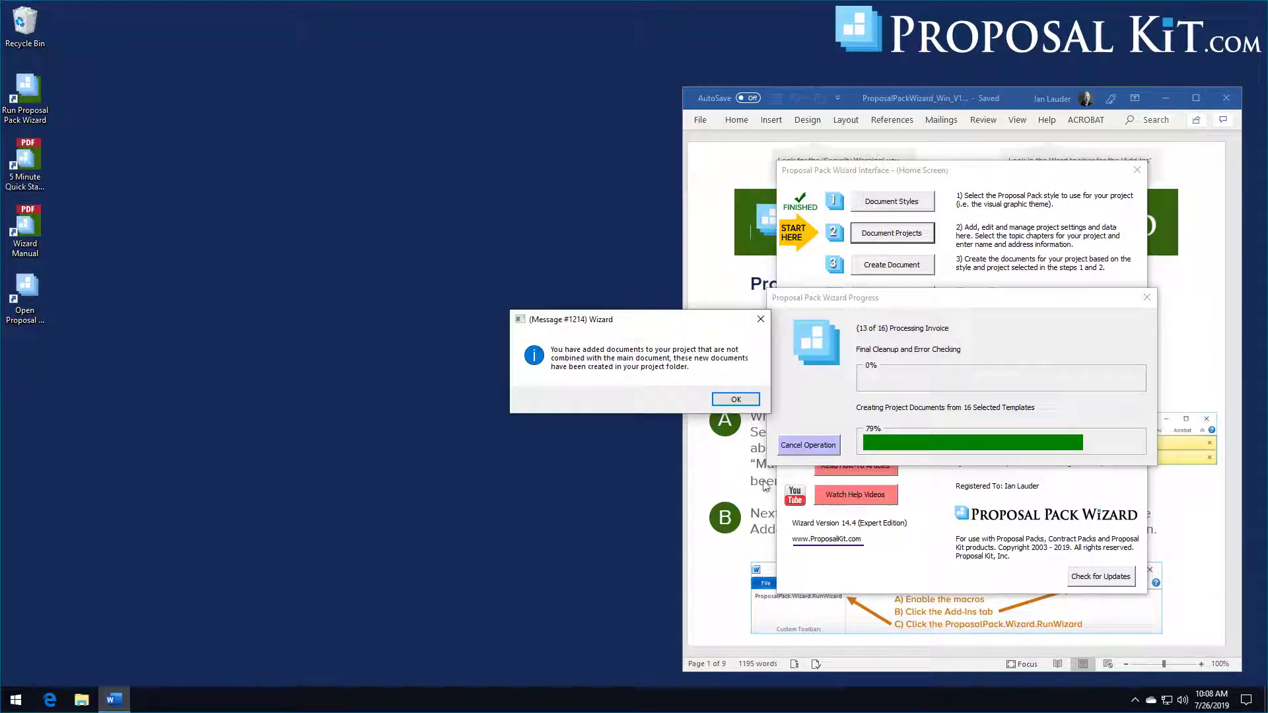
{"action": "left_click", "coordinate": [730, 400]}
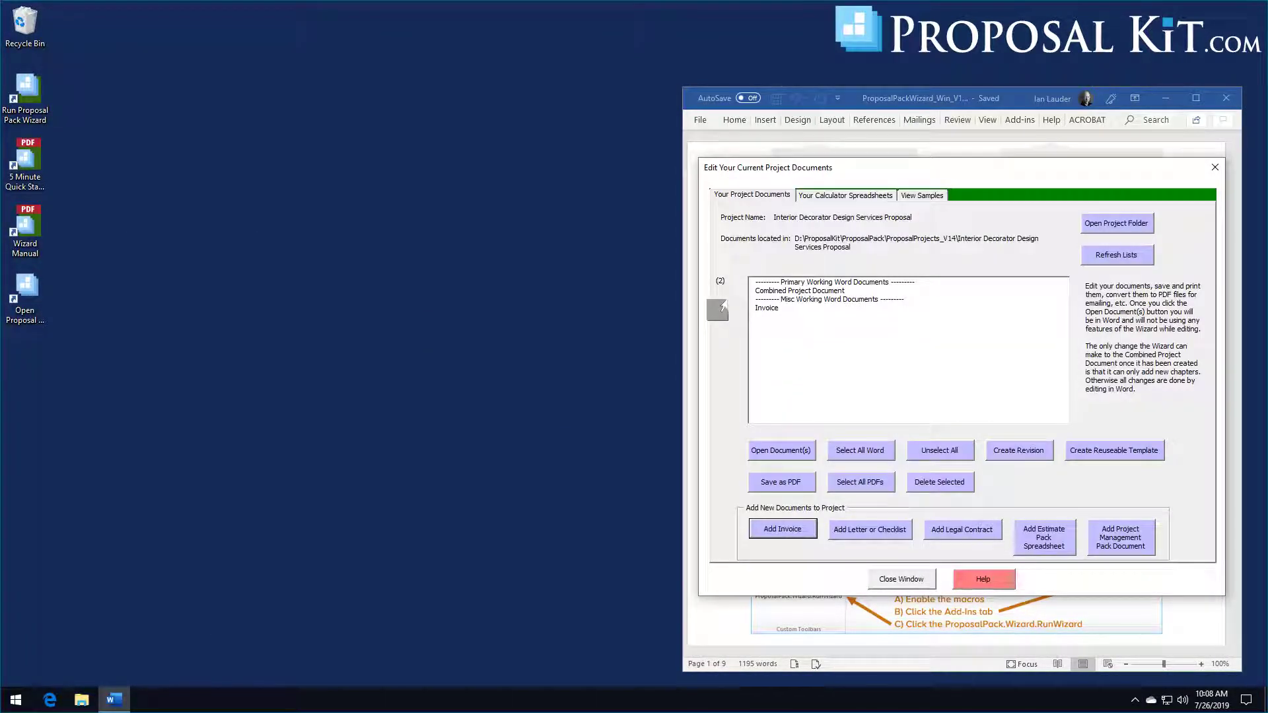
Open the Invoice document, examine its layout and cost table, and close it.
{"action": "left_click", "coordinate": [767, 308]}
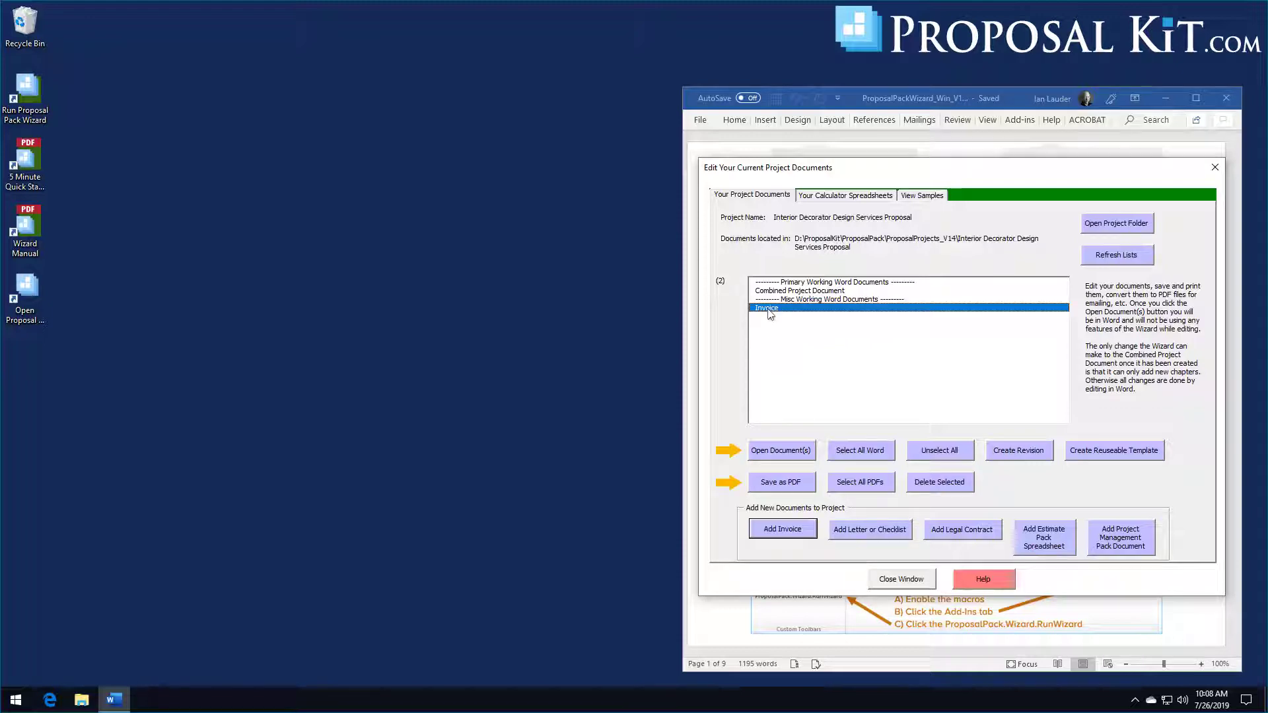
{"action": "left_click", "coordinate": [782, 451]}
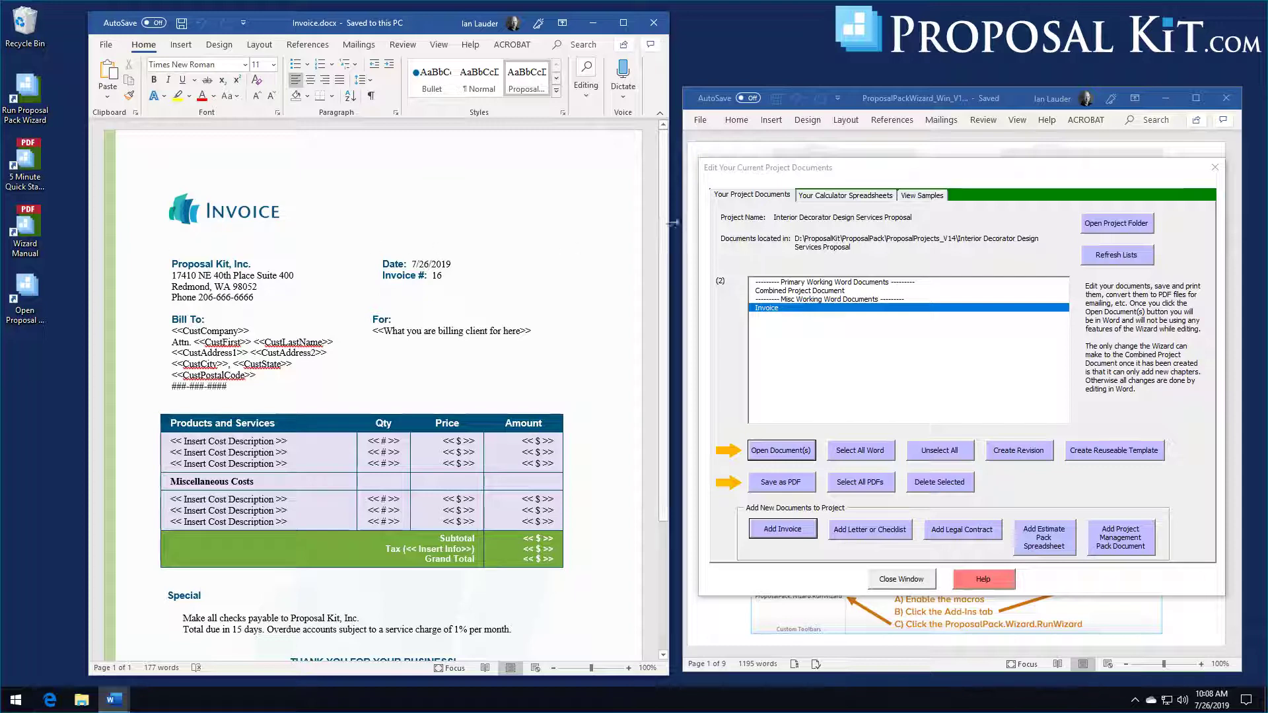
{"action": "mouse_move", "coordinate": [663, 215]}
{"action": "left_mouse_down"}
{"action": "mouse_move", "coordinate": [671, 370]}
{"action": "mouse_move", "coordinate": [665, 208]}
{"action": "left_mouse_up"}
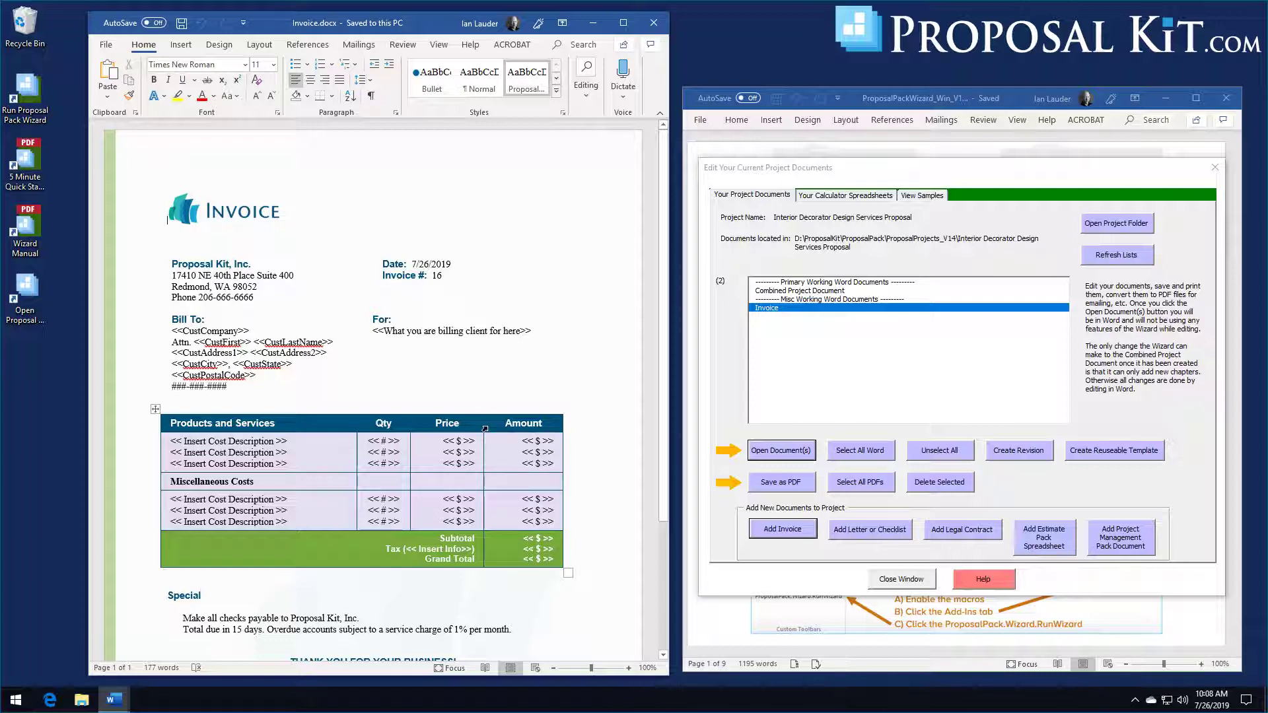
{"action": "left_click", "coordinate": [653, 25]}
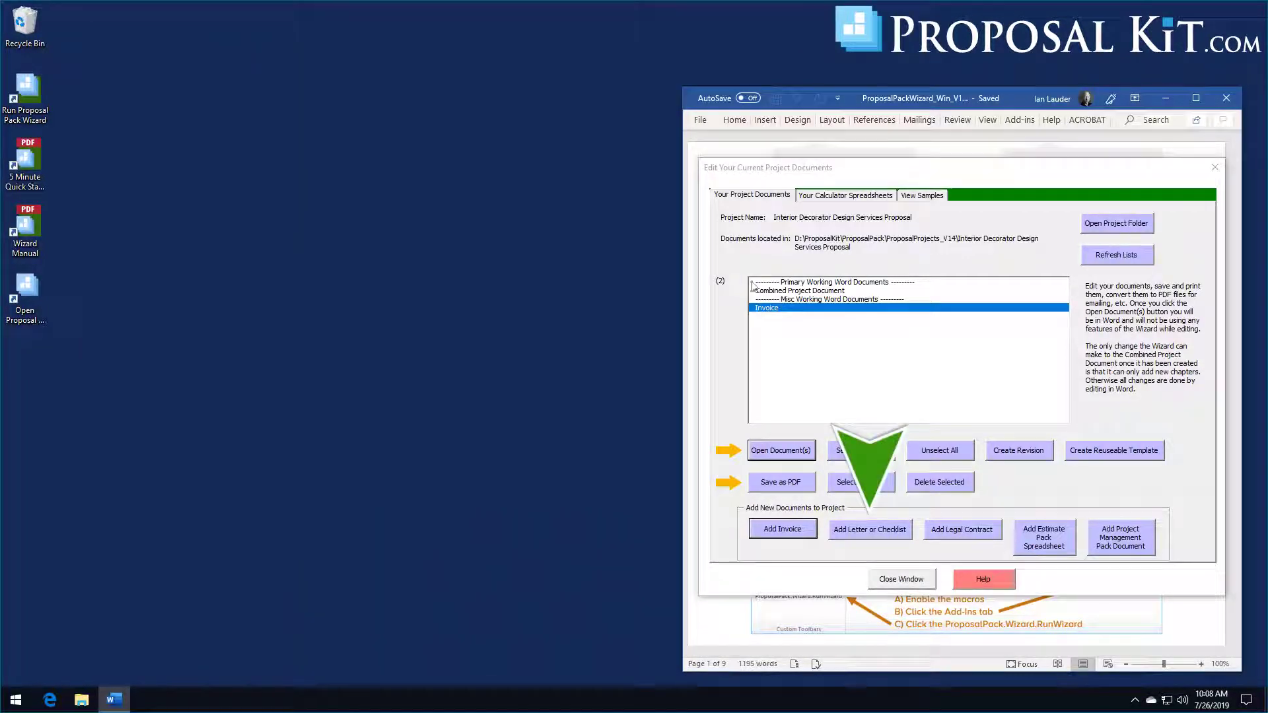
Add a Follow-up Letter template to the current project.
{"action": "left_click", "coordinate": [869, 529]}
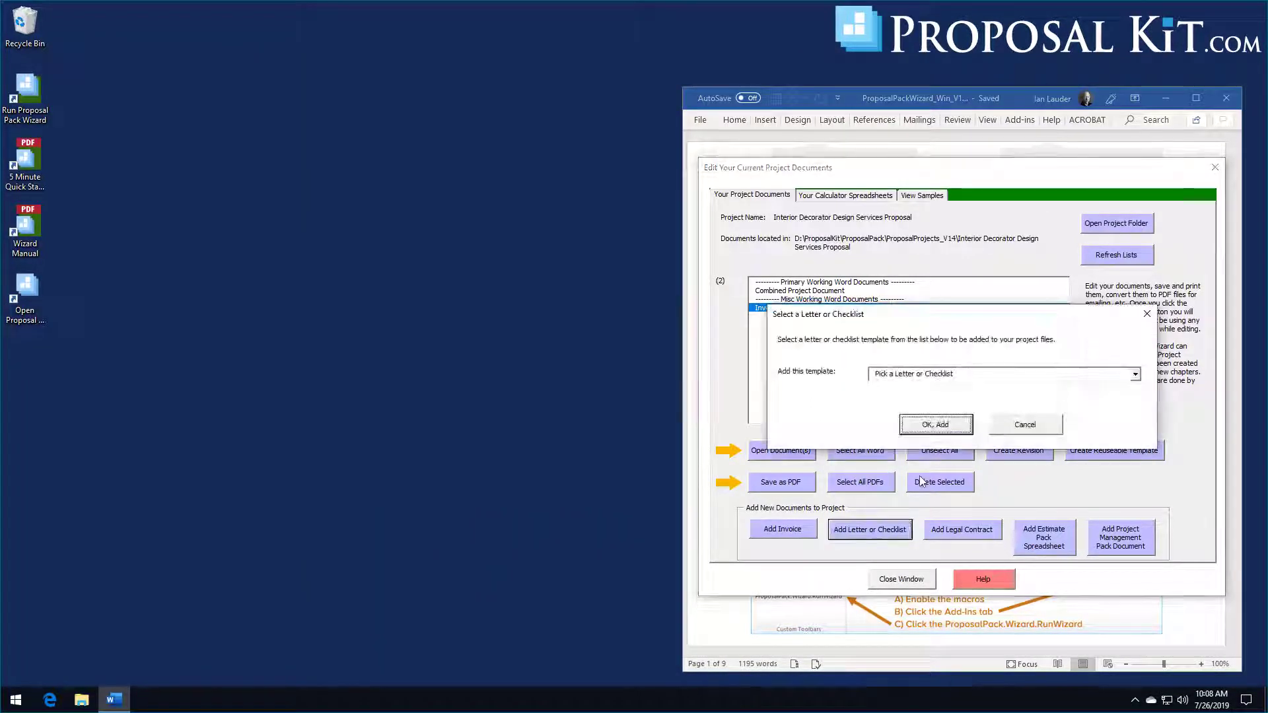
{"action": "left_click", "coordinate": [1135, 374]}
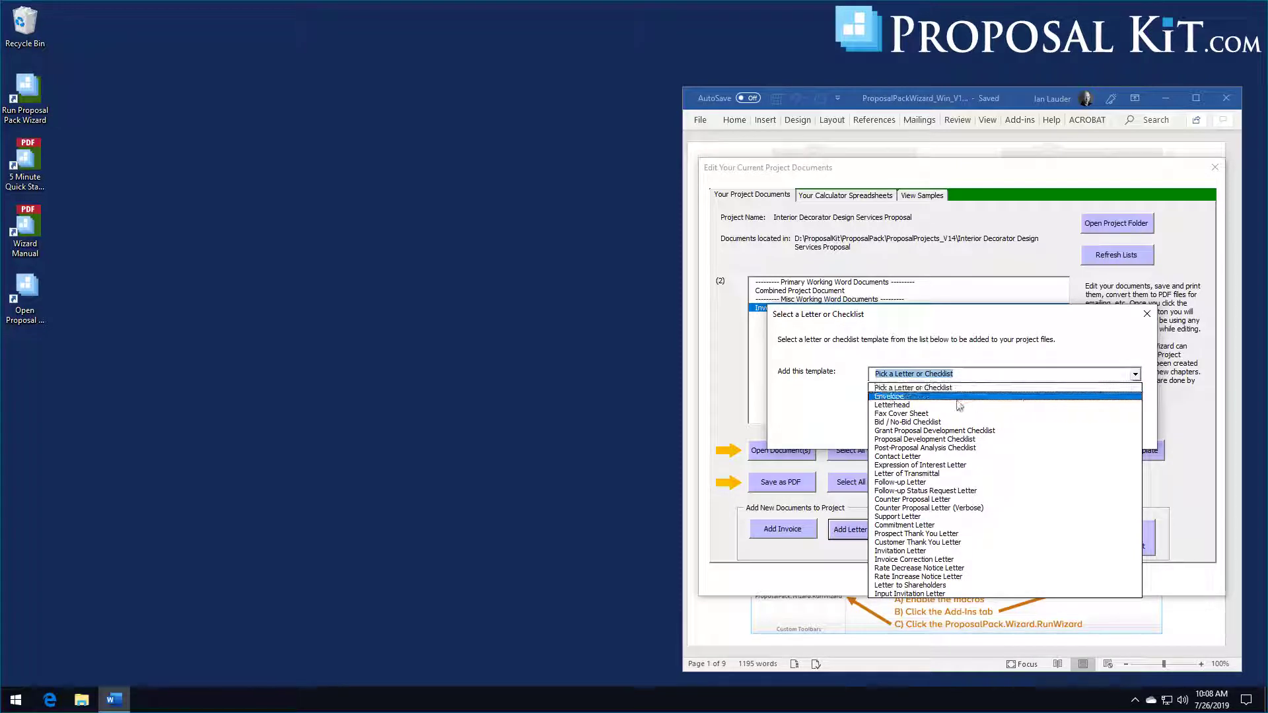
{"action": "left_click", "coordinate": [914, 484]}
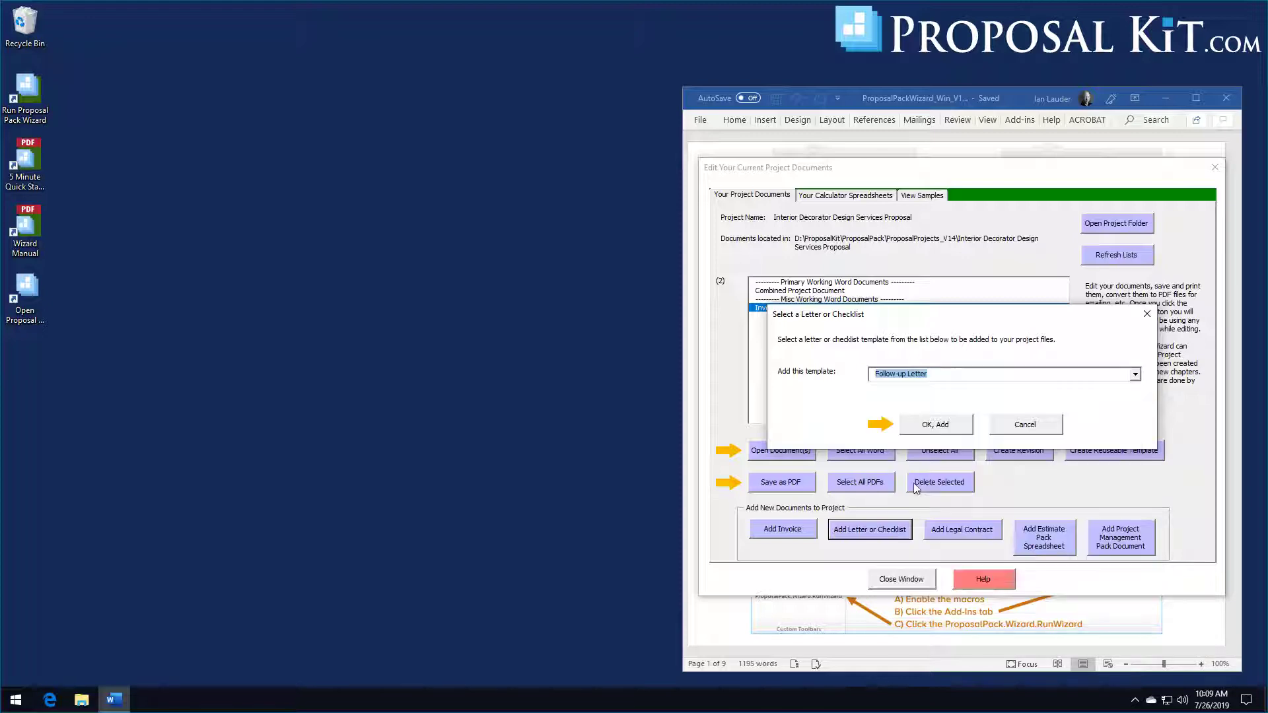
{"action": "left_click", "coordinate": [924, 425]}
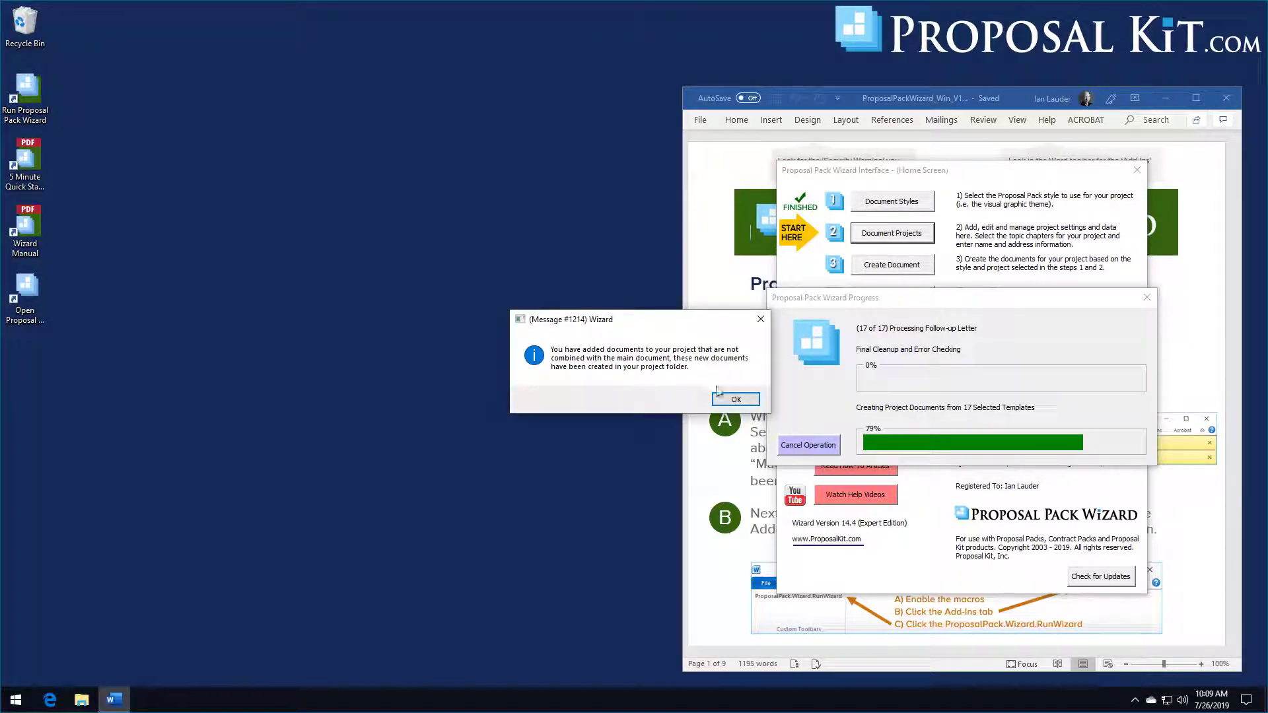
{"action": "left_click", "coordinate": [723, 396]}
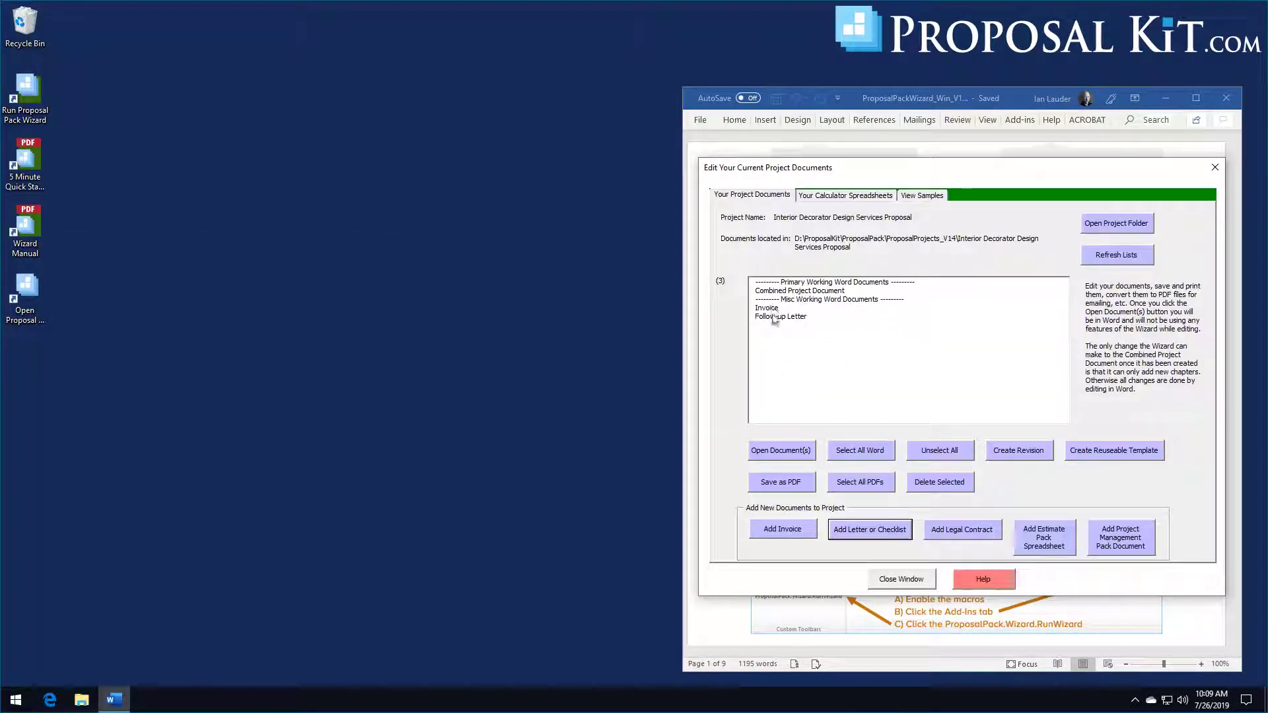
Open the Follow-up Letter document, look over its text and merge fields, and close it.
{"action": "left_click", "coordinate": [775, 317]}
{"action": "left_click", "coordinate": [779, 451]}
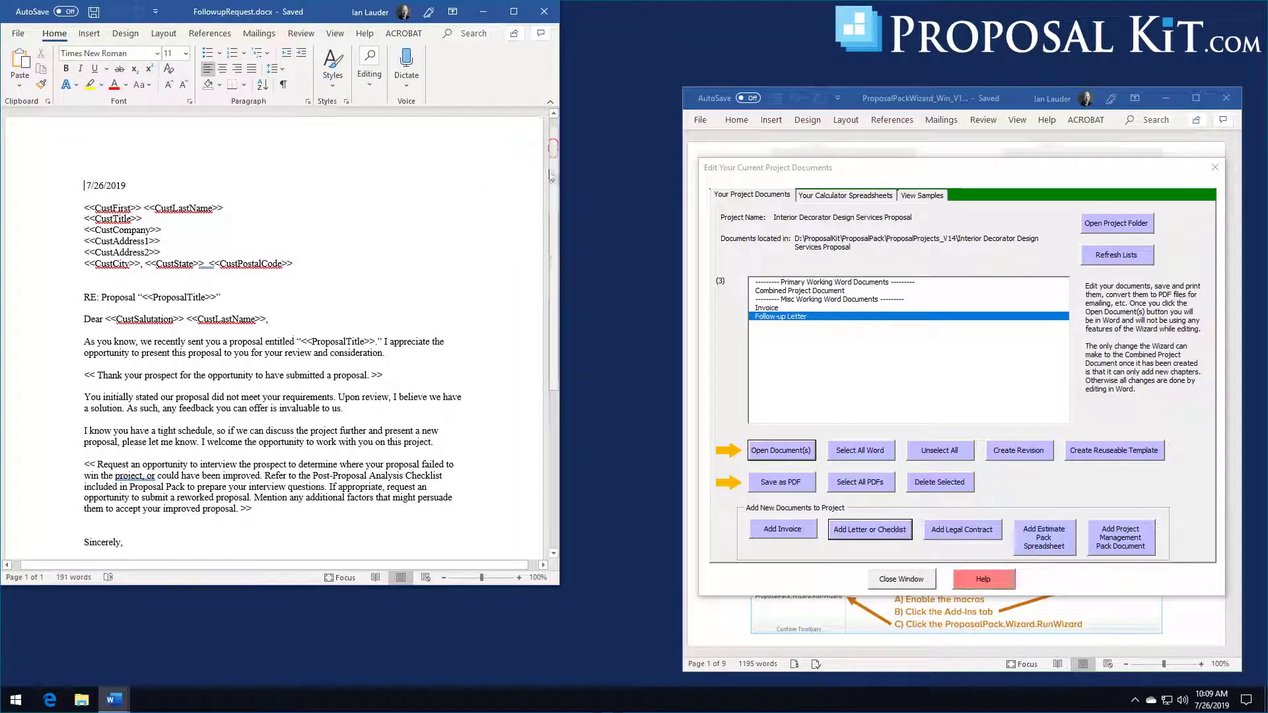
{"action": "left_click_drag", "start_coordinate": [551, 176], "coordinate": [553, 136]}
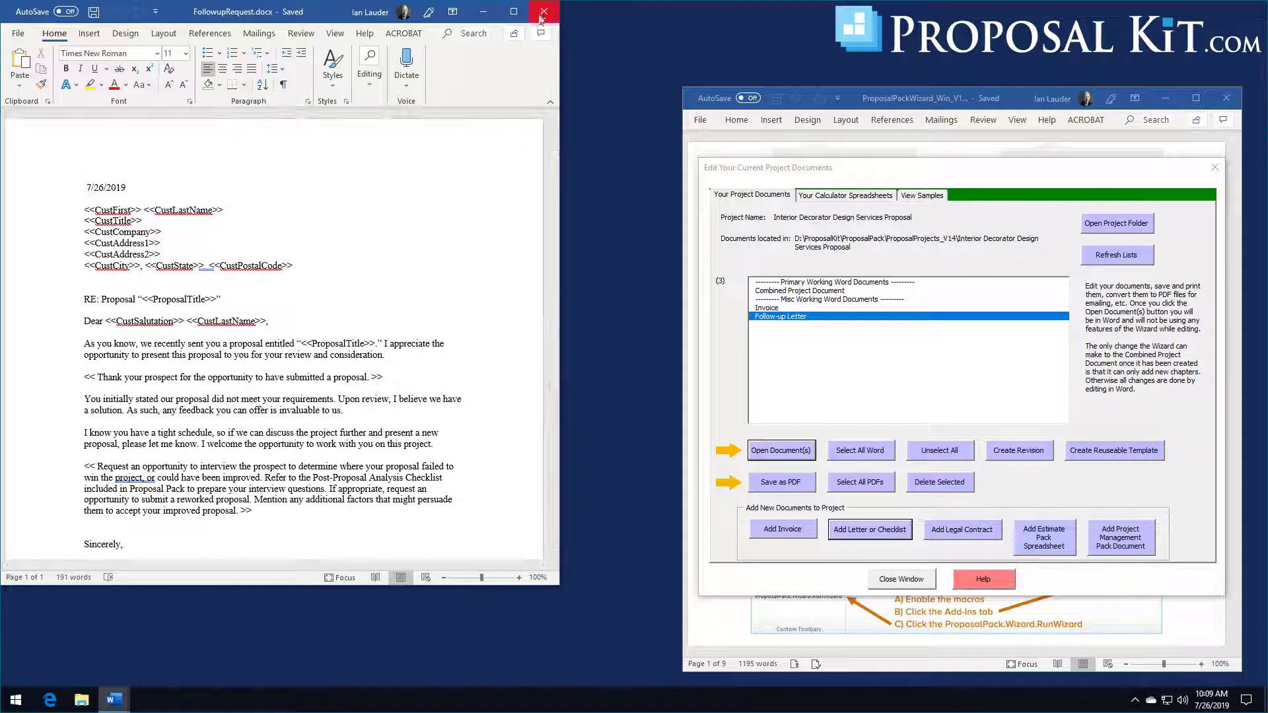
{"action": "left_click", "coordinate": [542, 13]}
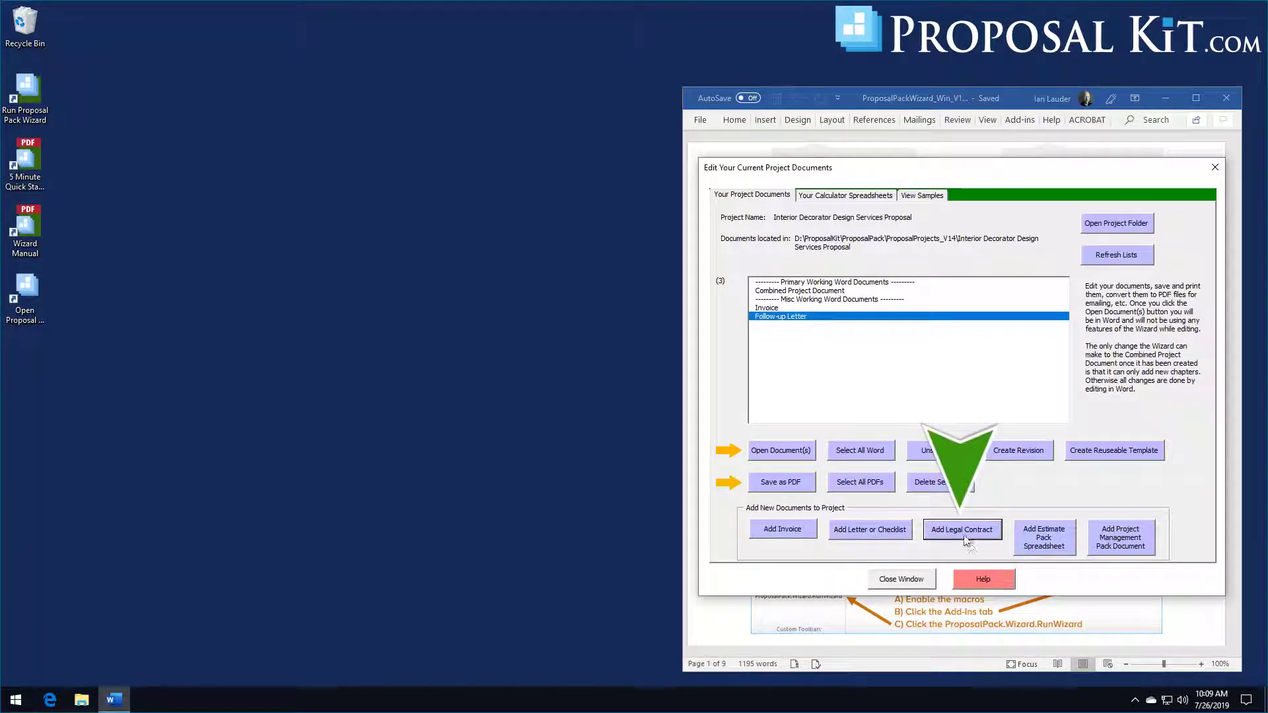
Start adding a legal contract and look through the list of available contract templates in all categories.
{"action": "left_click", "coordinate": [963, 536]}
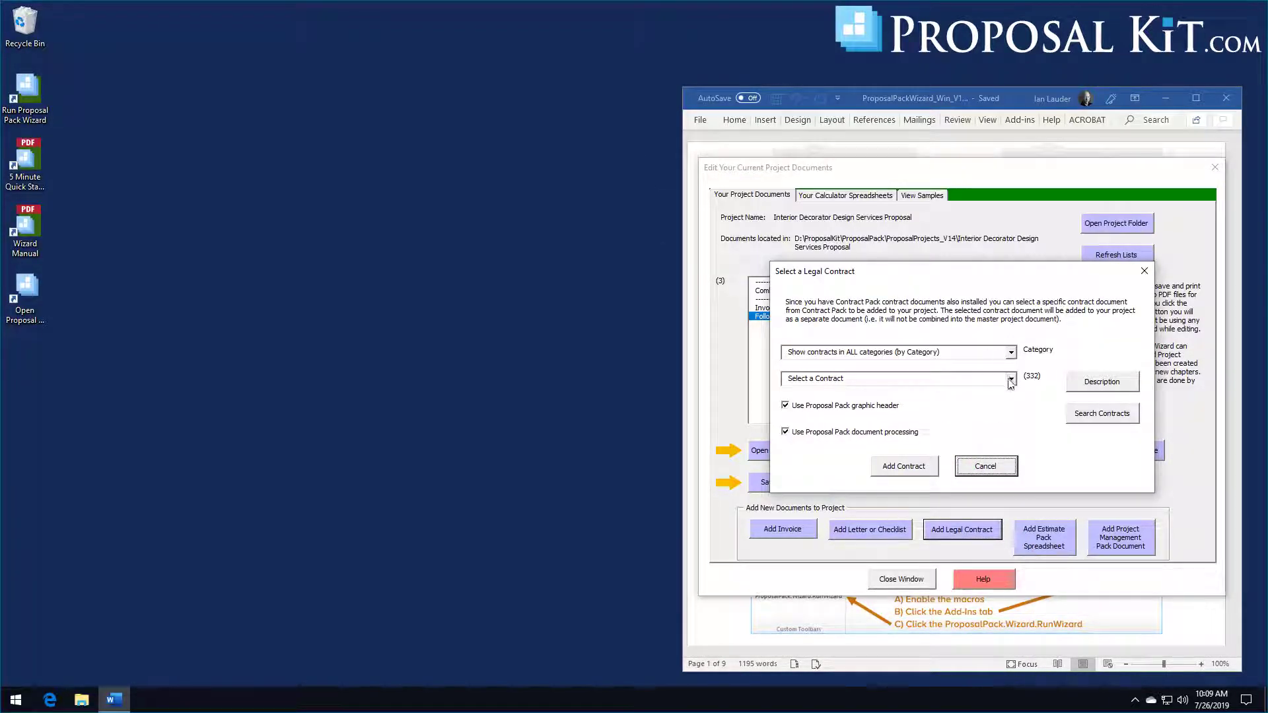
{"action": "left_click", "coordinate": [1011, 380]}
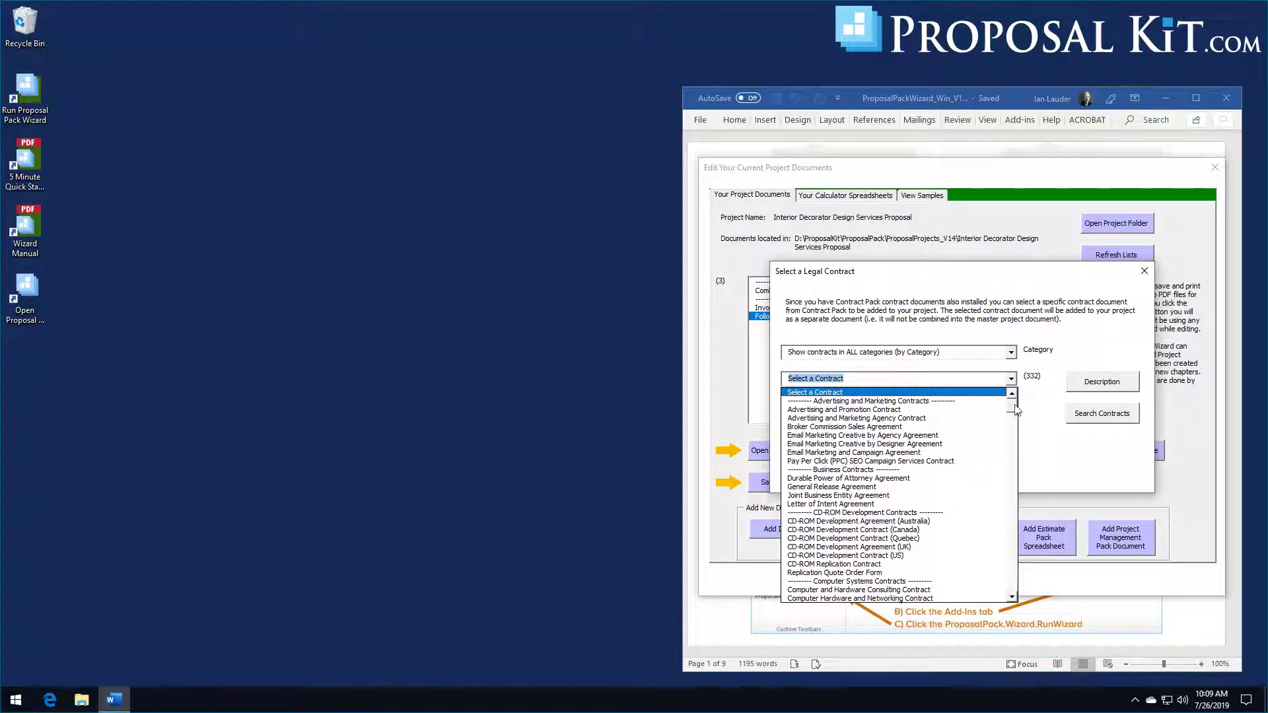
{"action": "left_click_drag", "start_coordinate": [1016, 410], "coordinate": [1013, 426]}
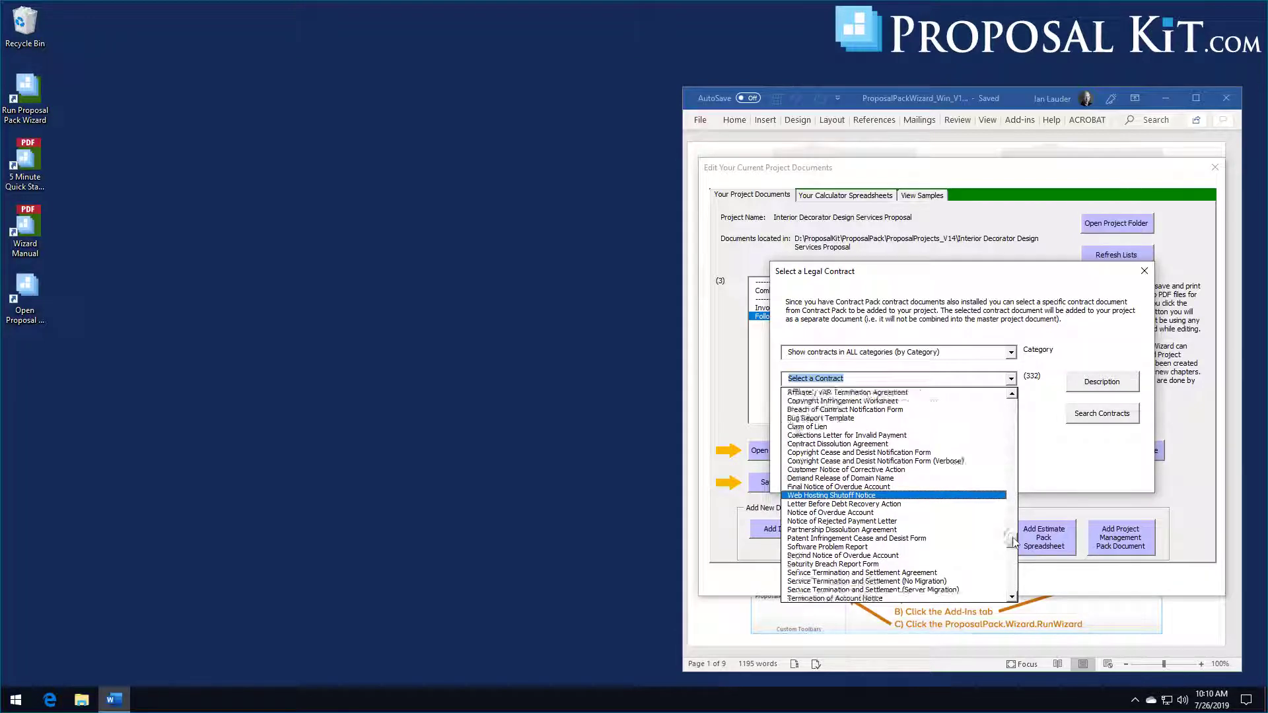
{"action": "scroll", "coordinate": [1017, 553], "scroll_direction": "down", "scroll_amount": 7}
{"action": "left_click_drag", "start_coordinate": [1017, 553], "coordinate": [1021, 526]}
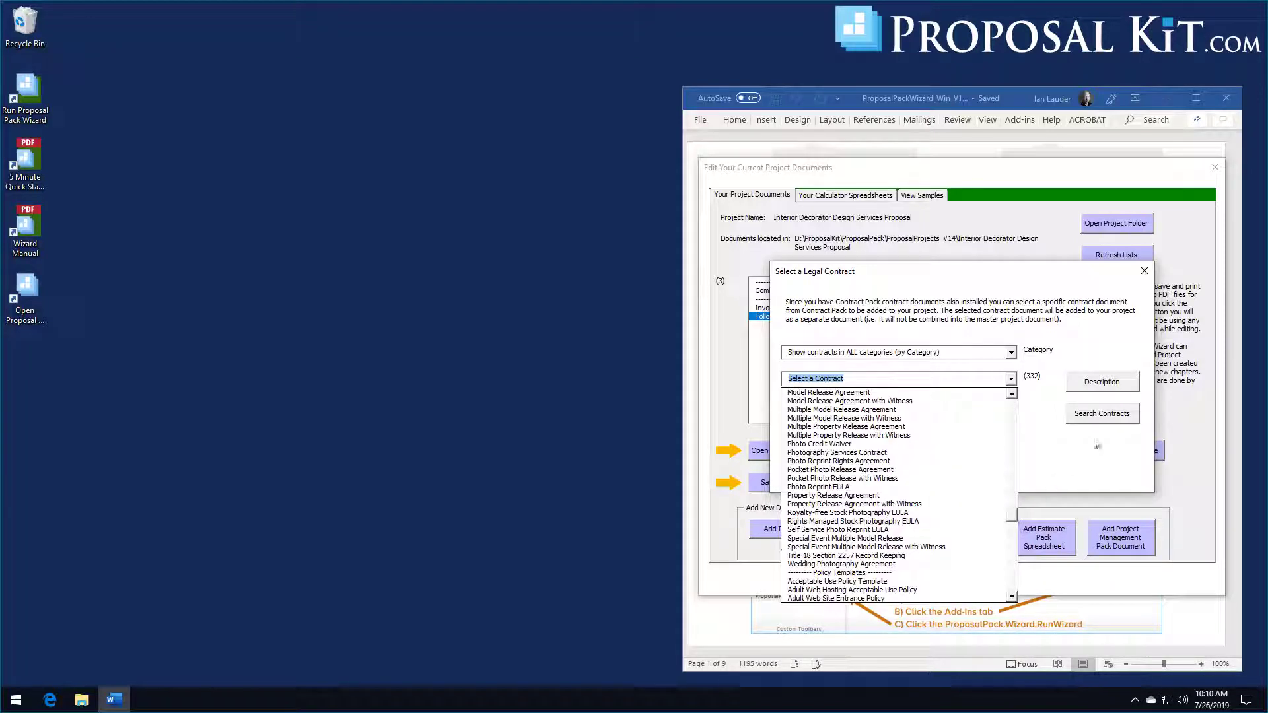
Search the contract templates for "accept" and add the Project Contract Acceptance Signoff Form to the project.
{"action": "left_click", "coordinate": [1101, 413]}
{"action": "type", "text": "accept"}
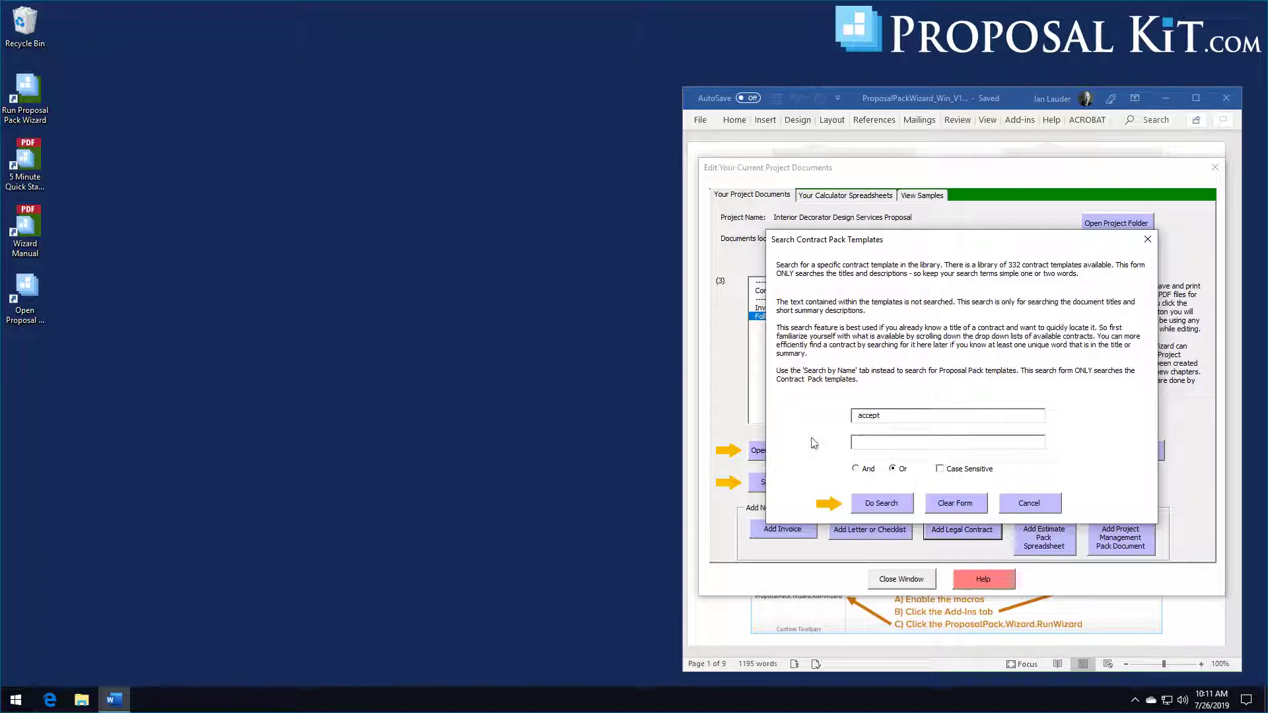
{"action": "left_click", "coordinate": [876, 504]}
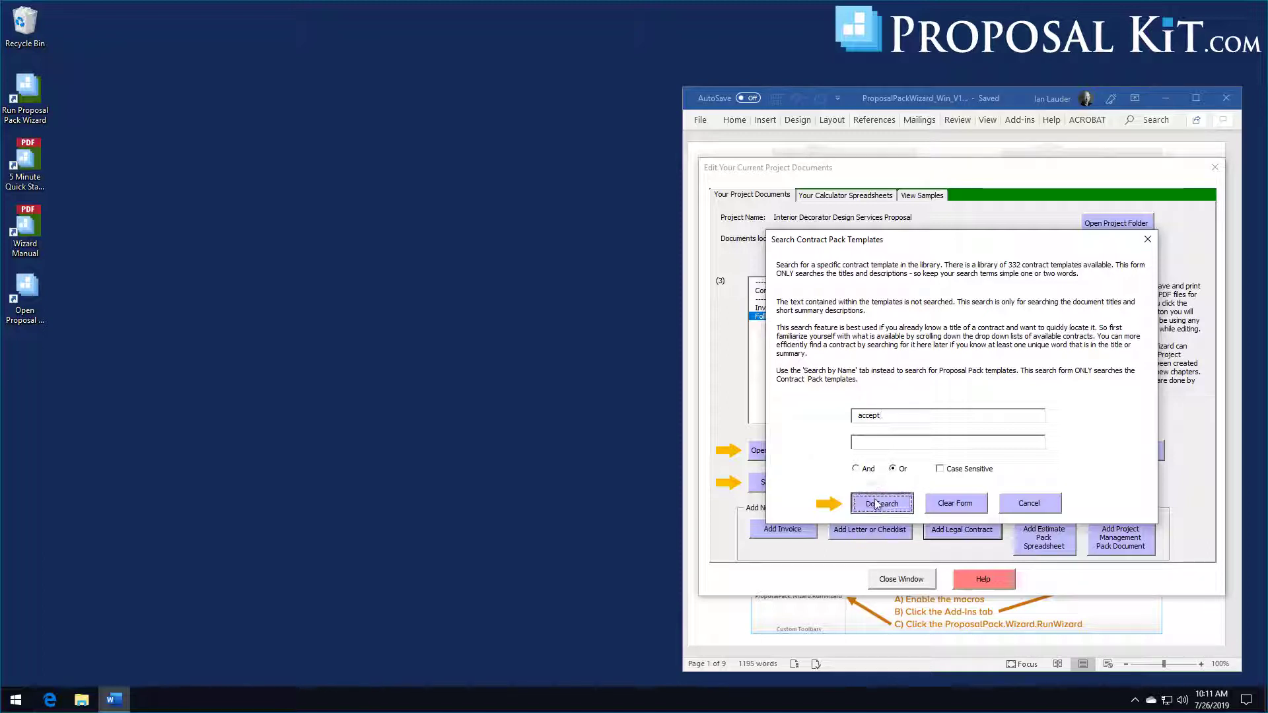
{"action": "left_click", "coordinate": [739, 404]}
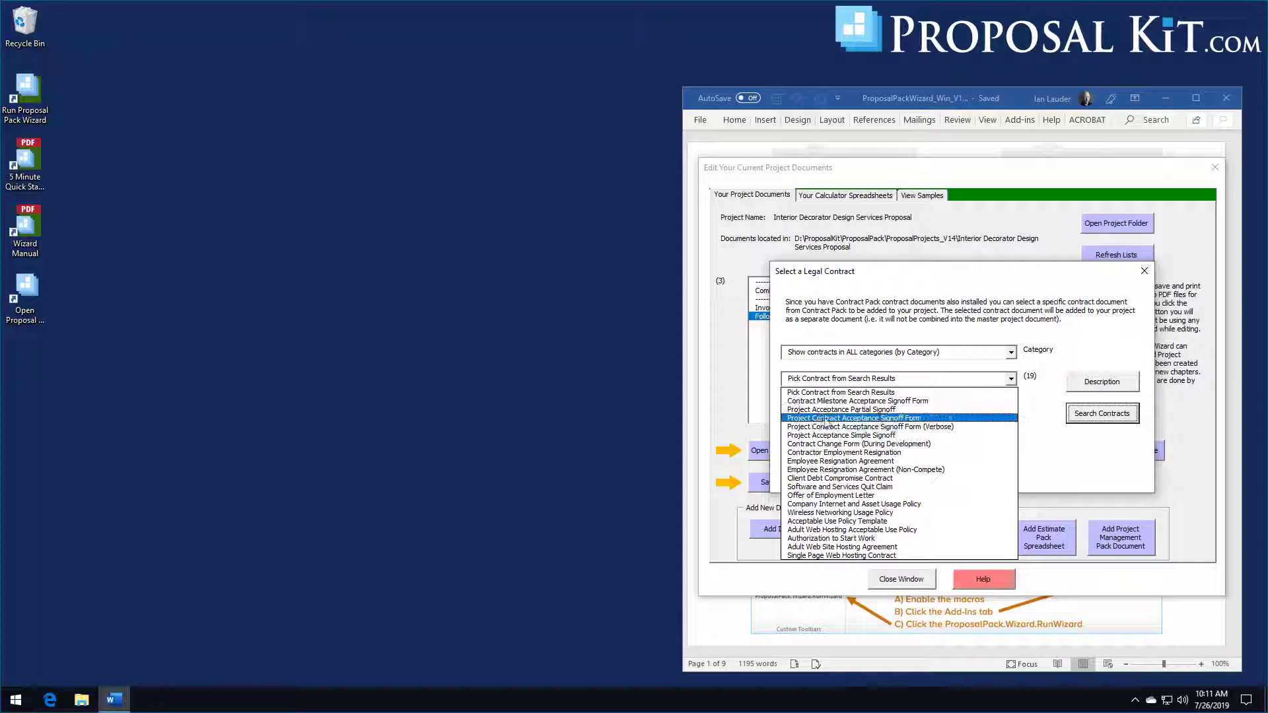
{"action": "left_click", "coordinate": [830, 420]}
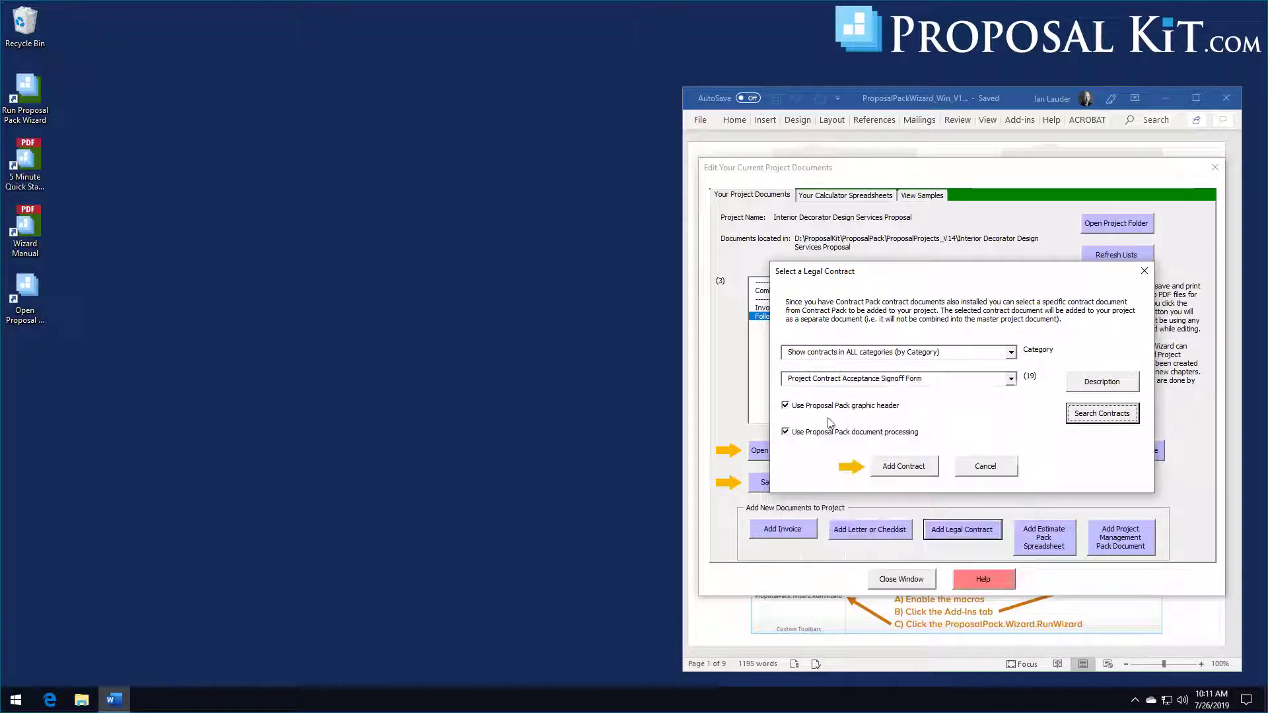
{"action": "left_click", "coordinate": [902, 467]}
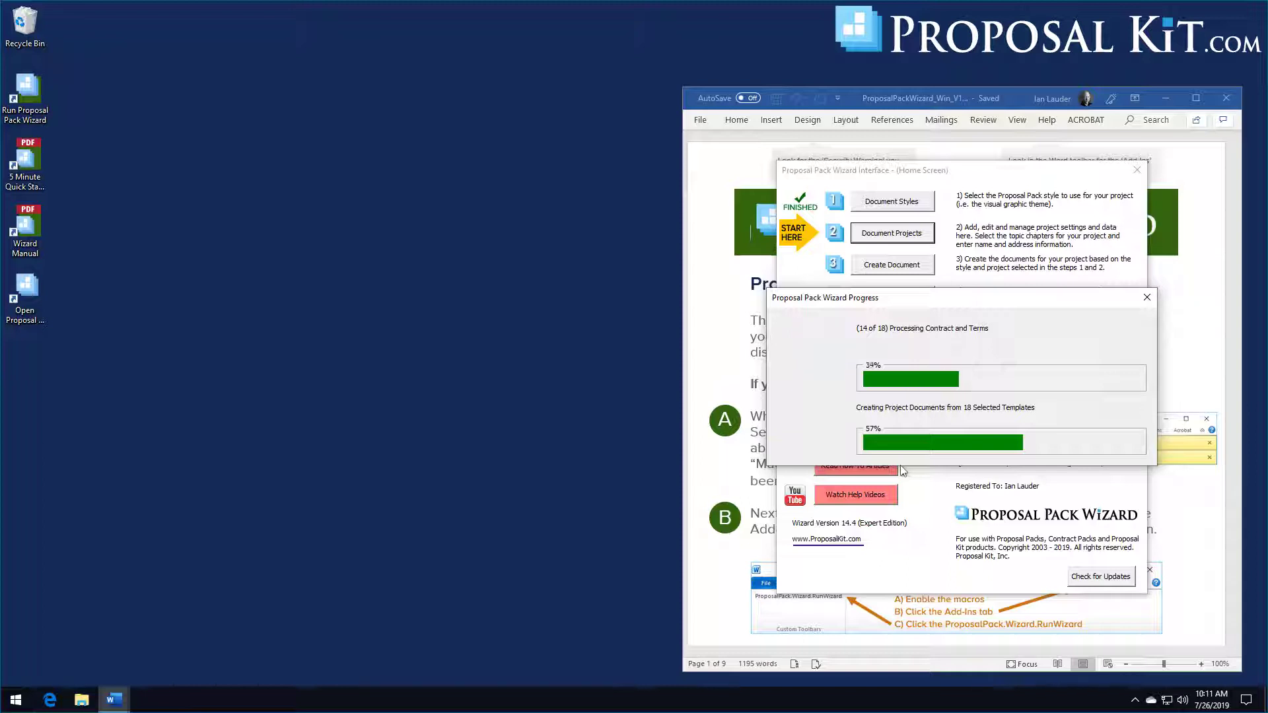
Open the Project Contract Acceptance Signoff Form, examine its header and milestone table, and close it.
{"action": "left_click", "coordinate": [864, 326]}
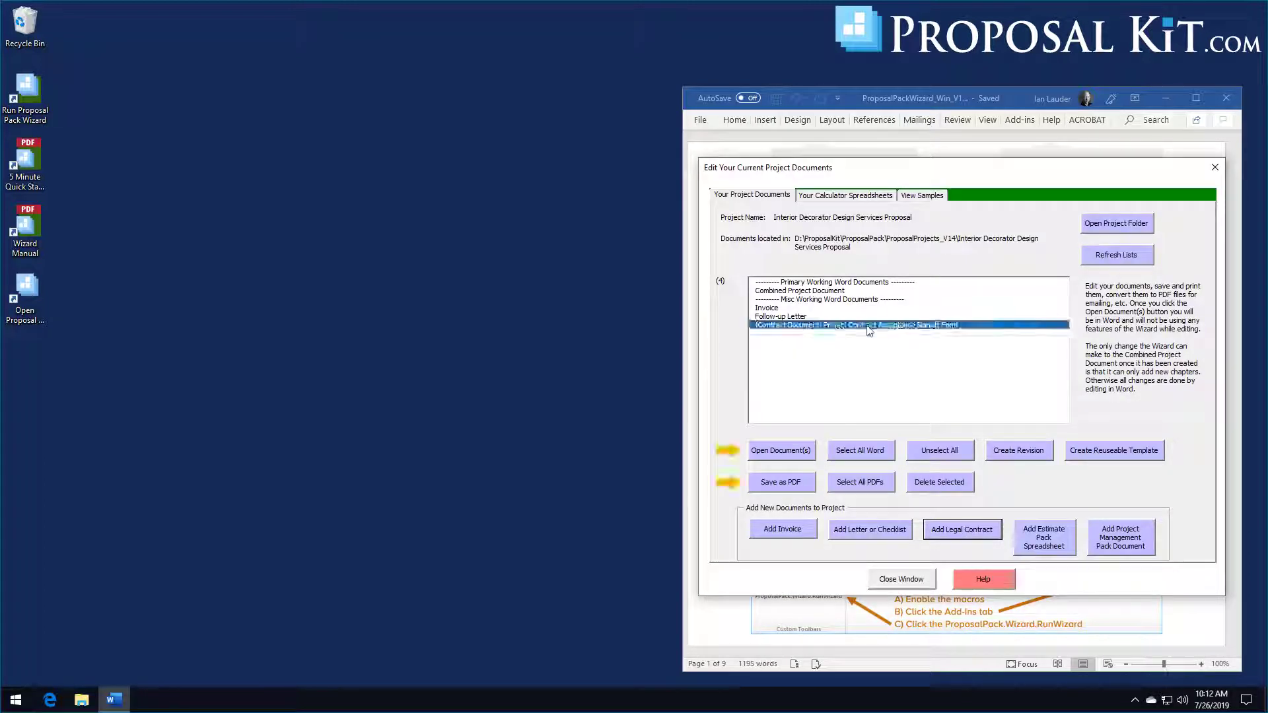
{"action": "left_click", "coordinate": [786, 453]}
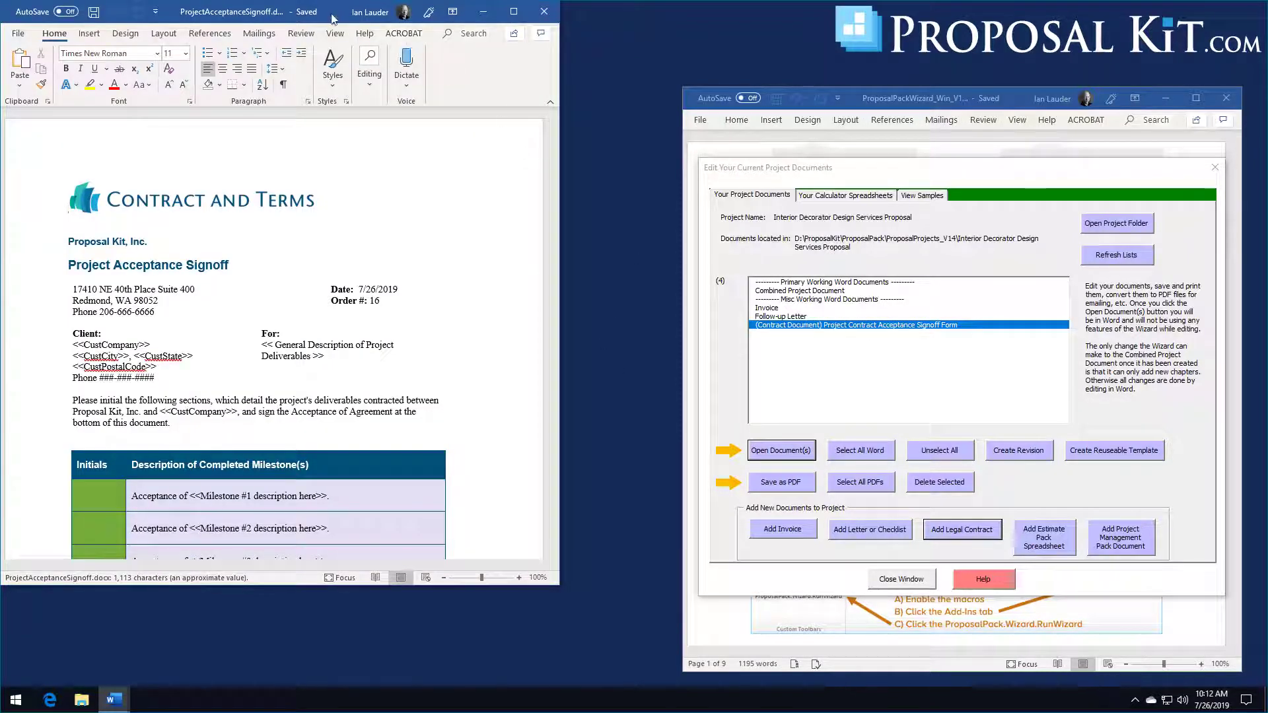
{"action": "left_click_drag", "start_coordinate": [332, 15], "coordinate": [433, 34]}
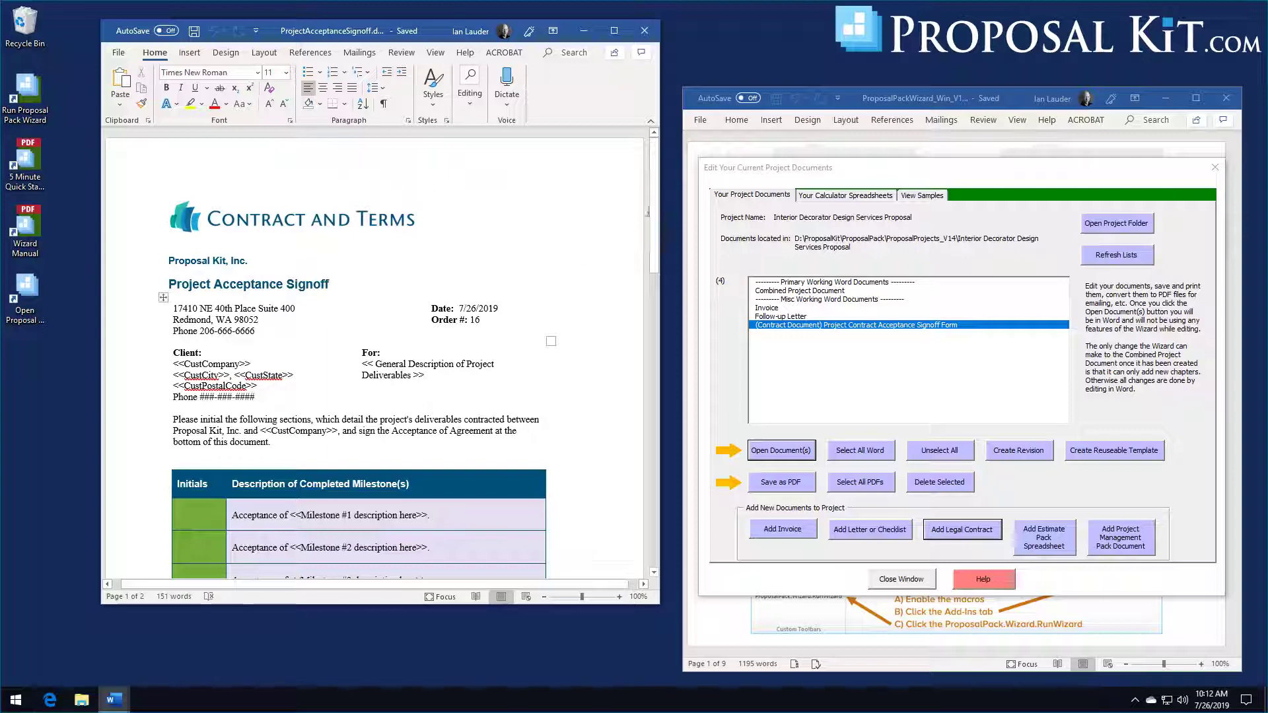
{"action": "left_click_drag", "start_coordinate": [654, 224], "coordinate": [672, 184]}
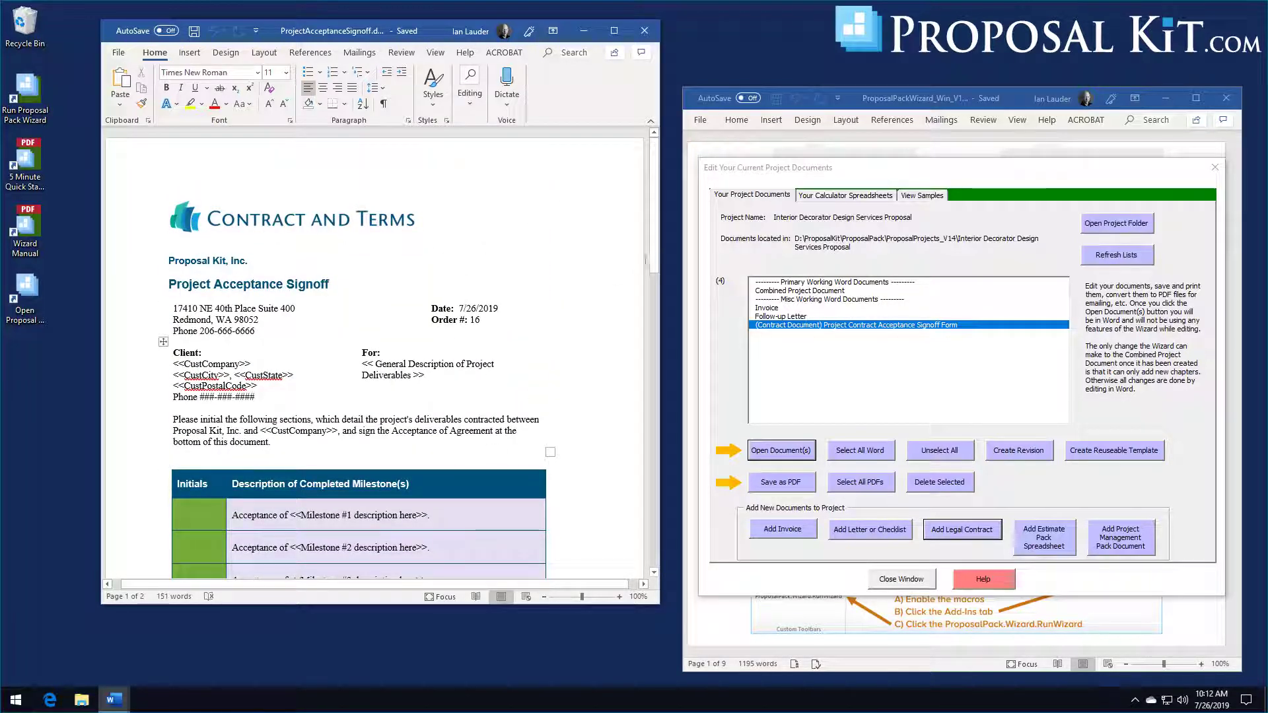
{"action": "mouse_move", "coordinate": [654, 211]}
{"action": "left_mouse_down"}
{"action": "mouse_move", "coordinate": [651, 475]}
{"action": "mouse_move", "coordinate": [654, 152]}
{"action": "left_mouse_up"}
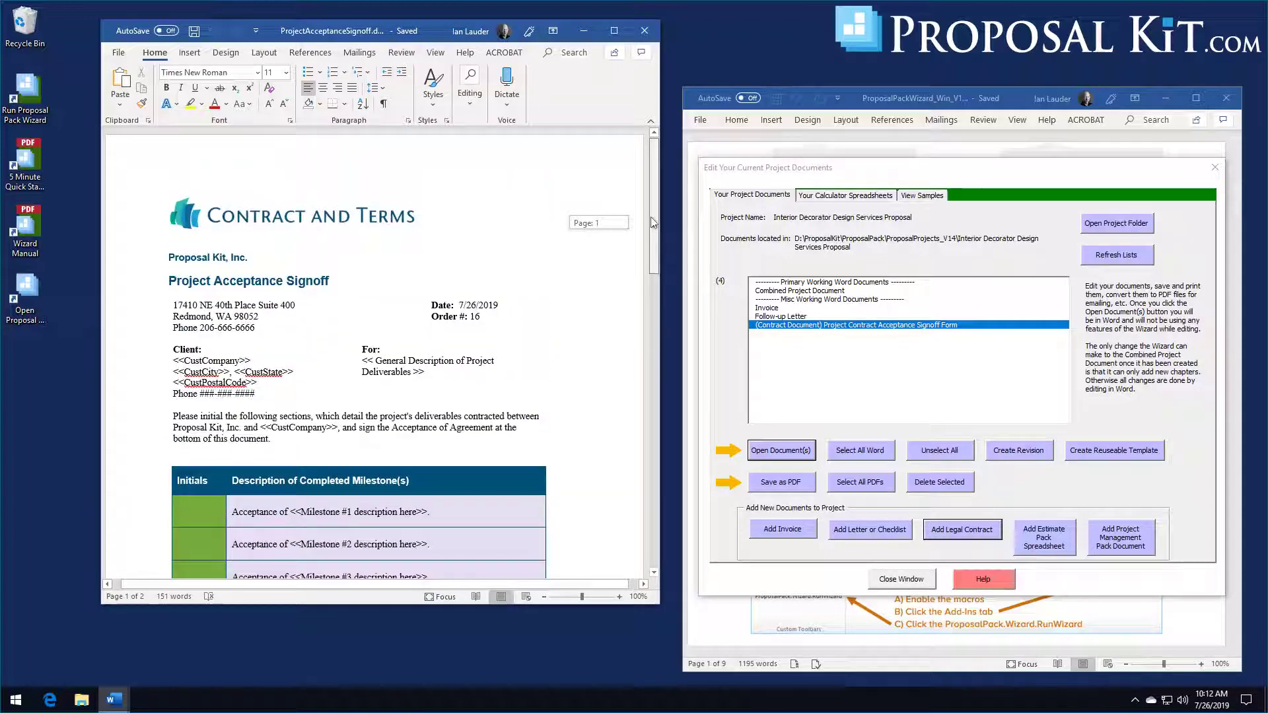
{"action": "left_click", "coordinate": [642, 33]}
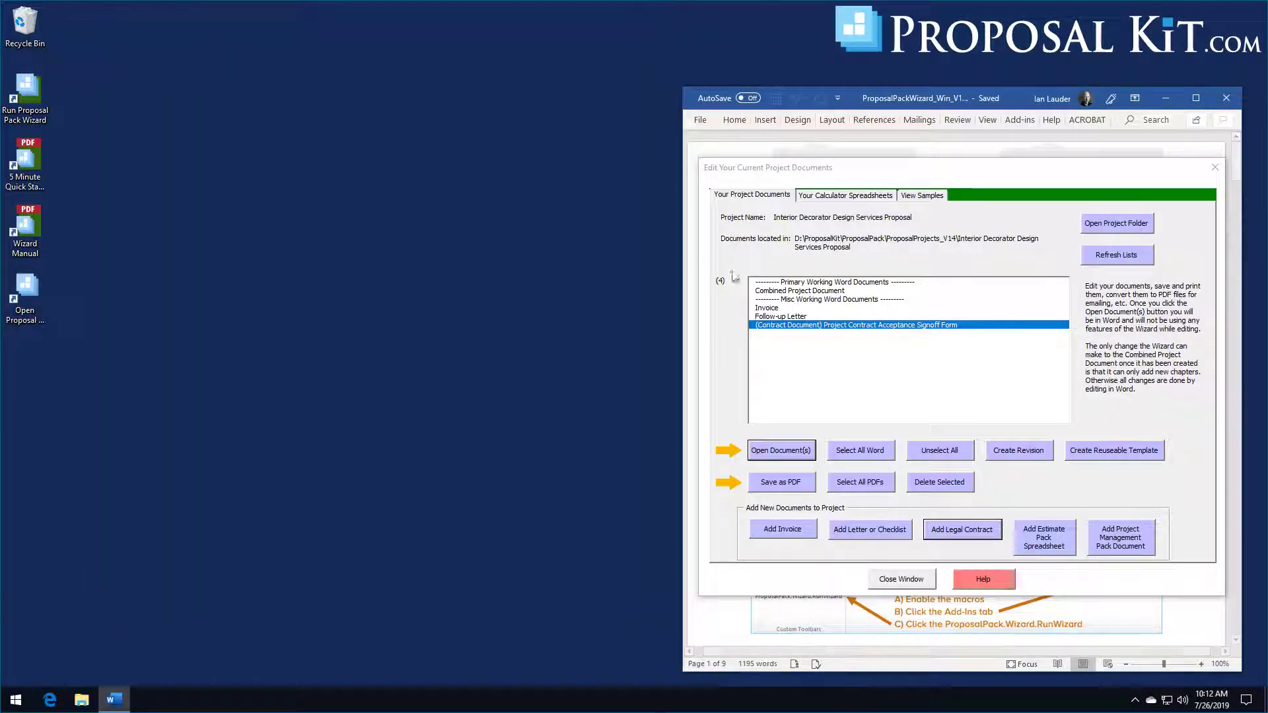
Add the Time Line Calculator spreadsheet from Estimate Pack to the current project.
{"action": "left_click", "coordinate": [1054, 541]}
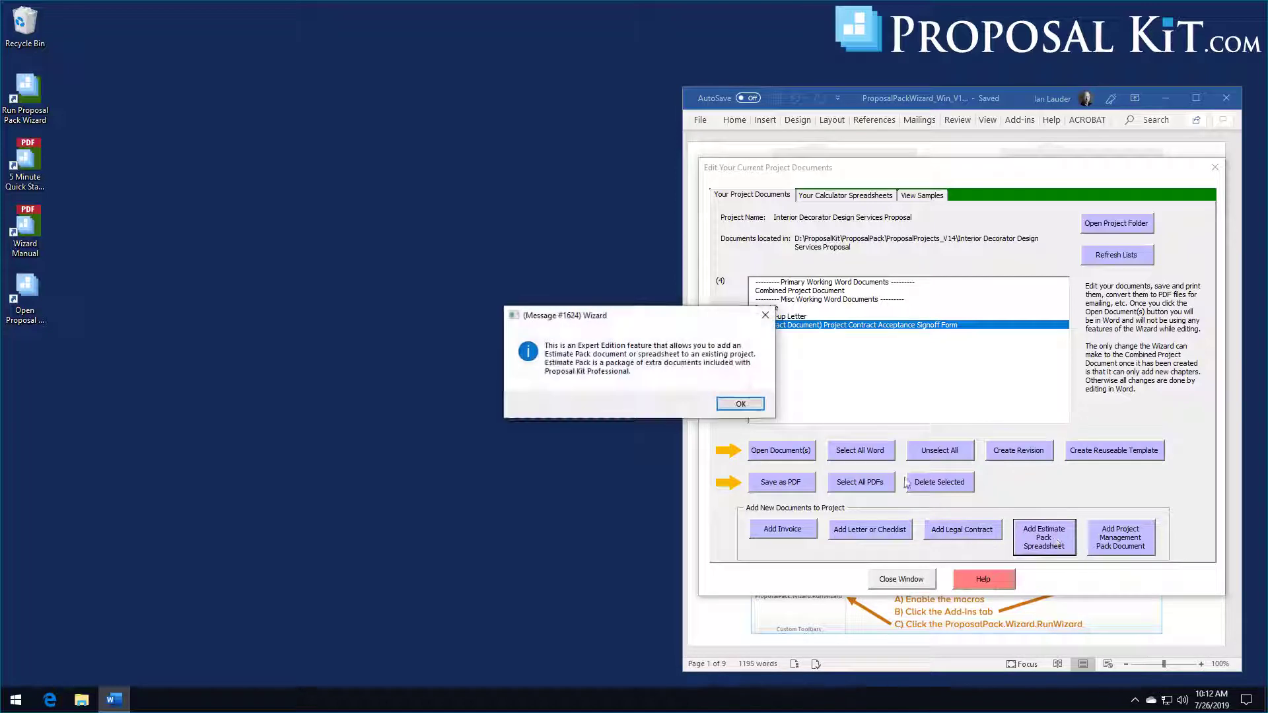
{"action": "left_click", "coordinate": [739, 403]}
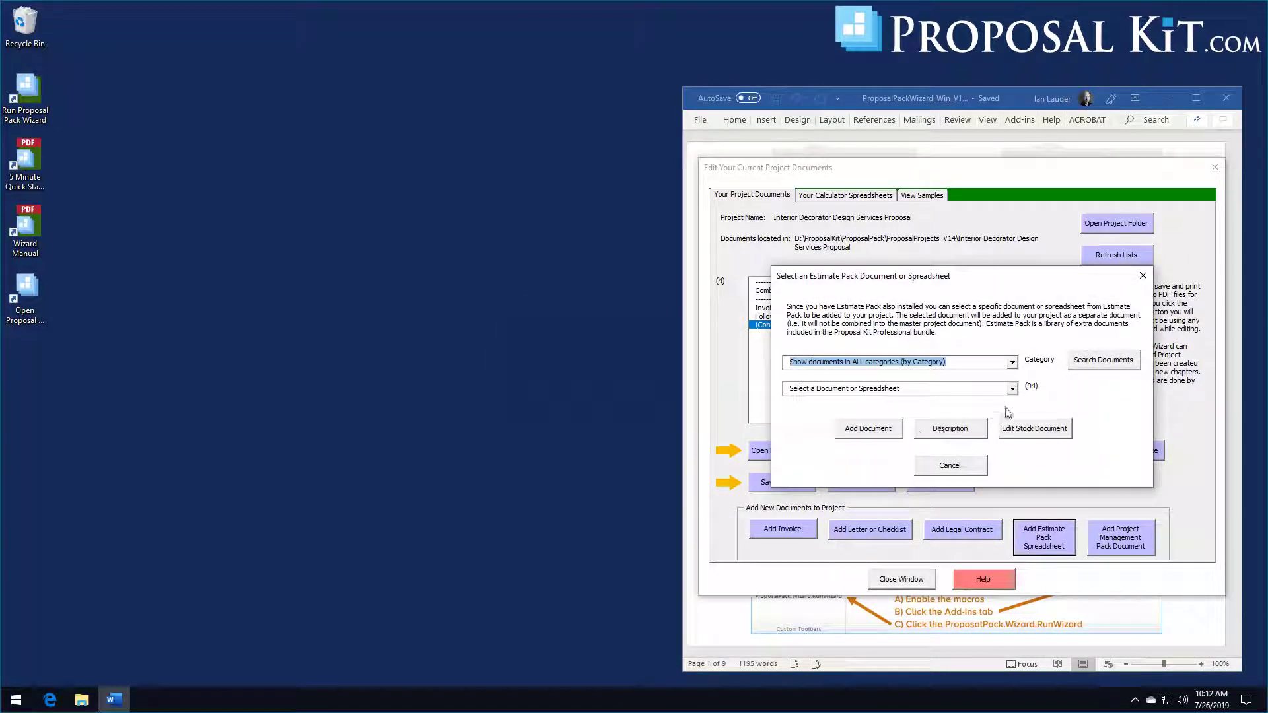
{"action": "left_click", "coordinate": [1011, 391]}
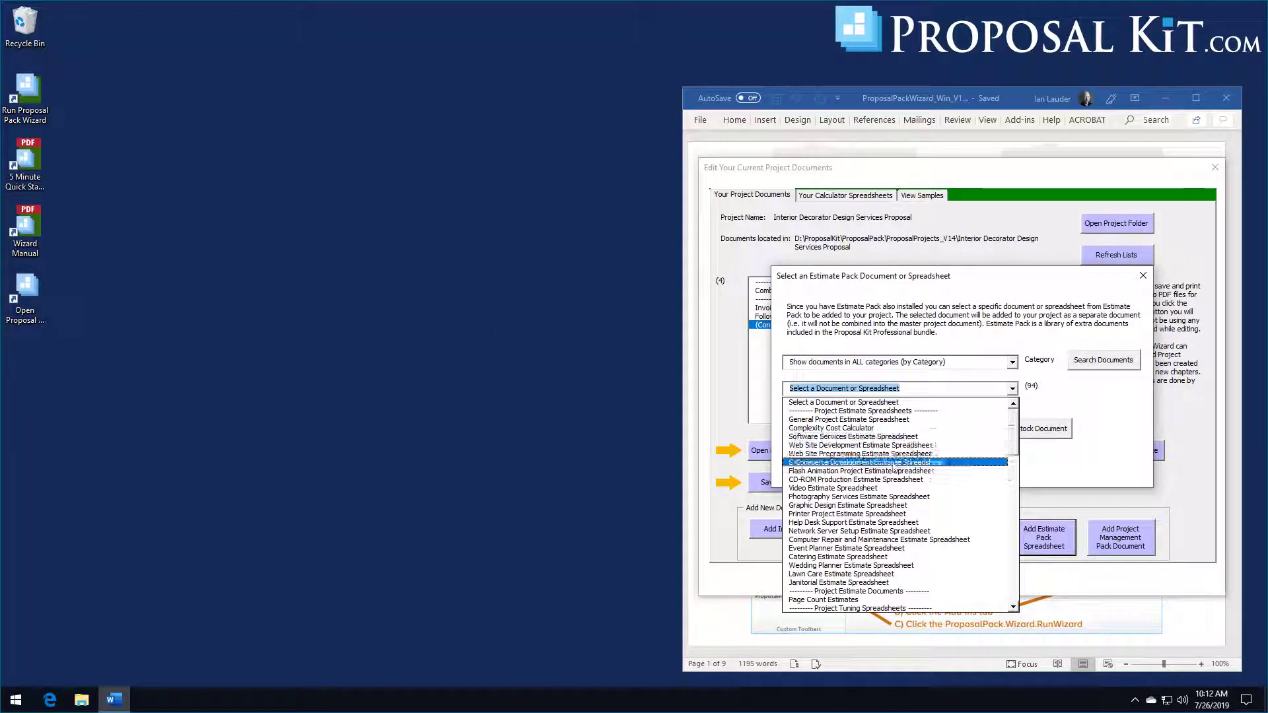
{"action": "left_click_drag", "start_coordinate": [1012, 436], "coordinate": [1006, 587]}
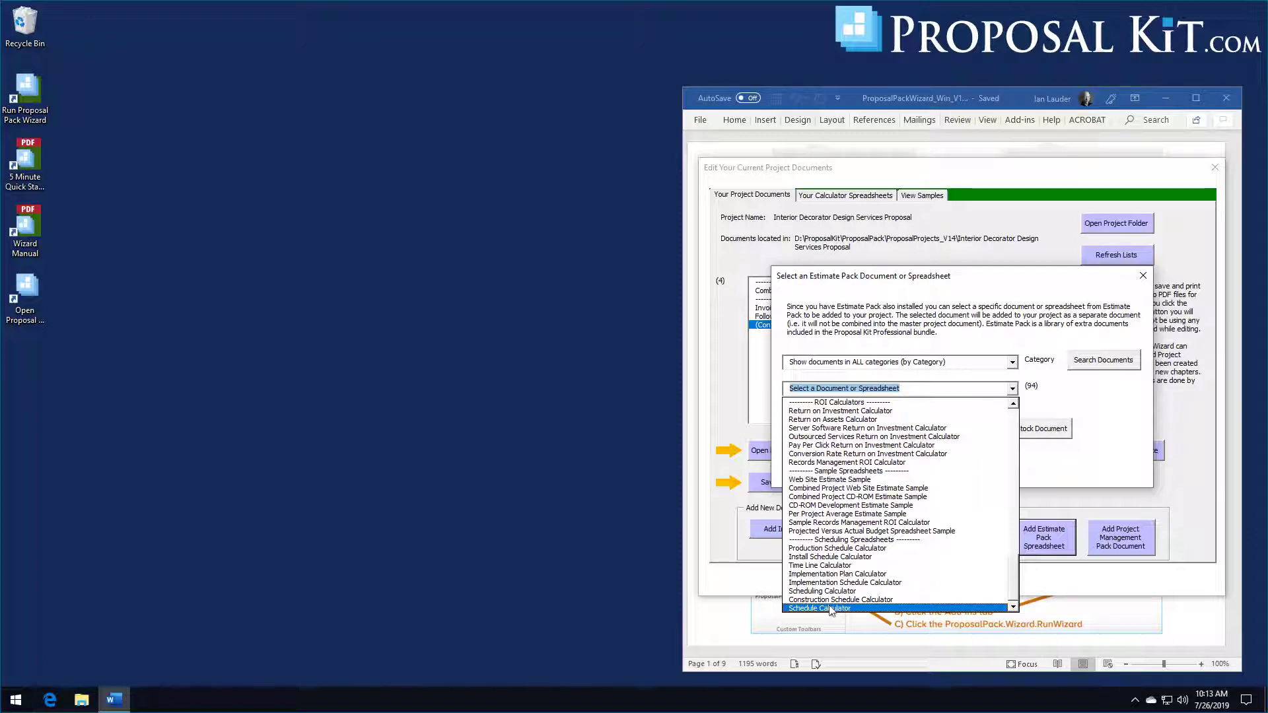
{"action": "left_click", "coordinate": [830, 566]}
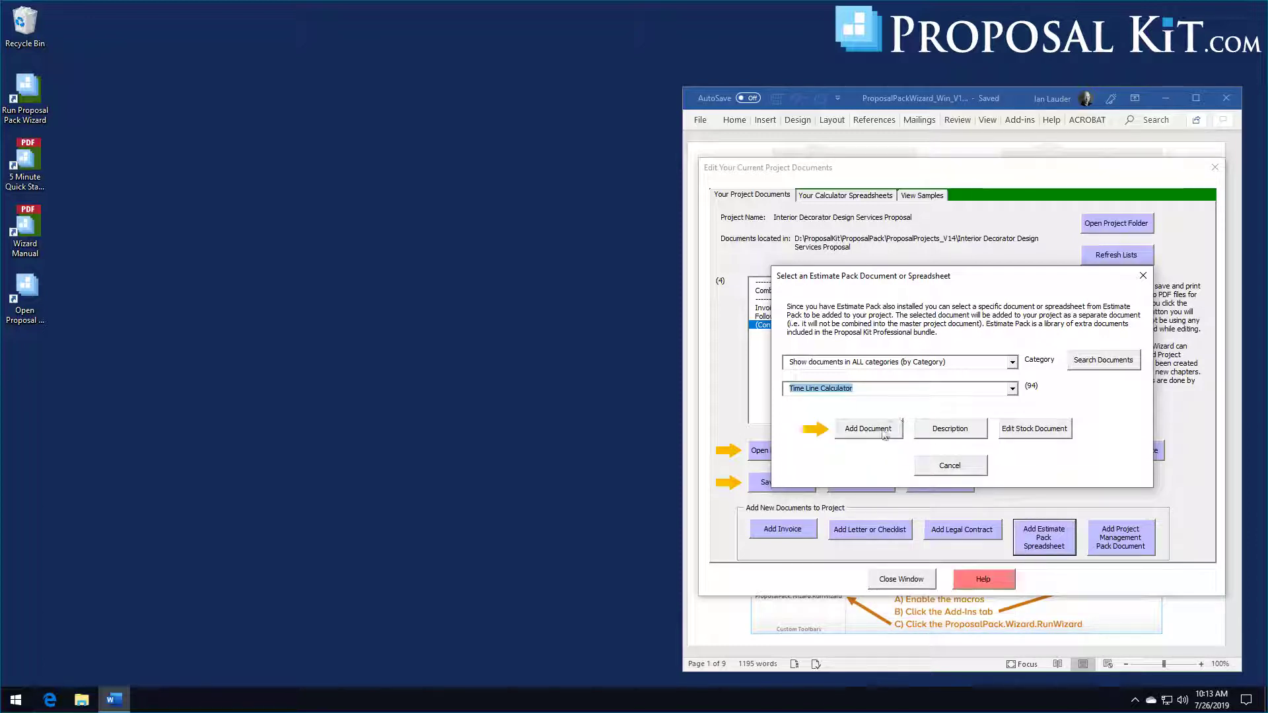
{"action": "left_click", "coordinate": [862, 430]}
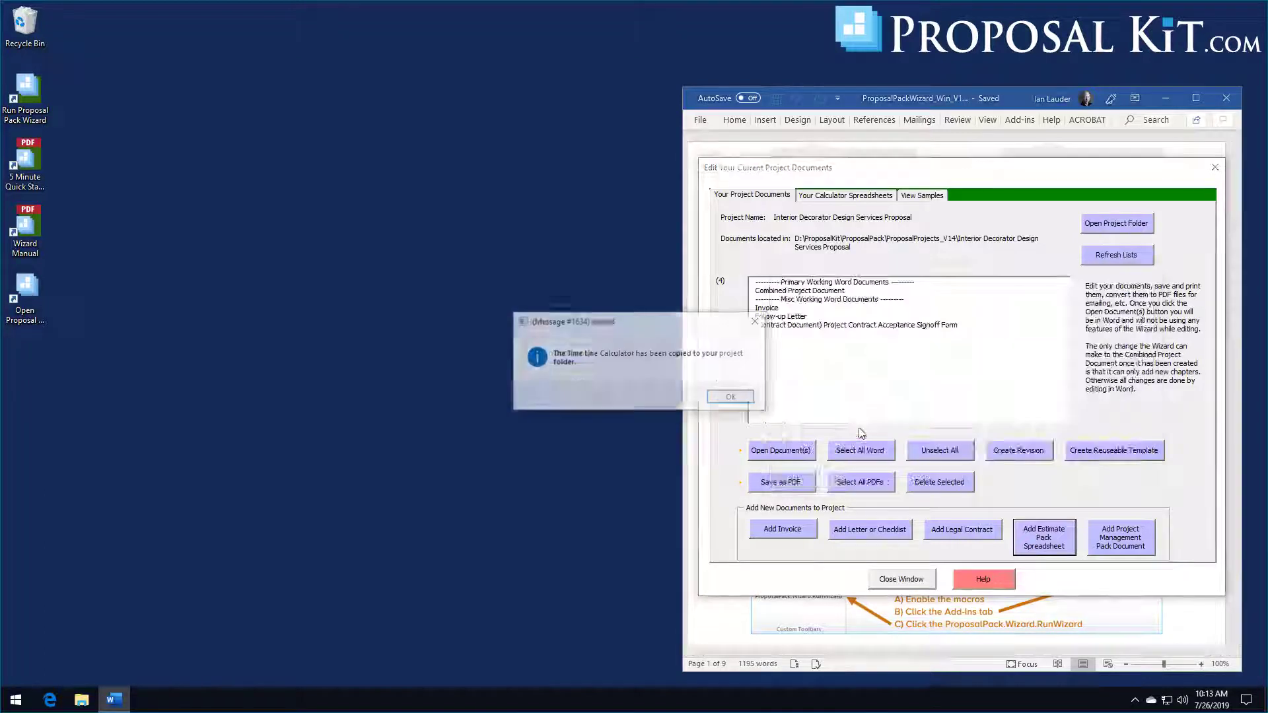
{"action": "left_click", "coordinate": [733, 400]}
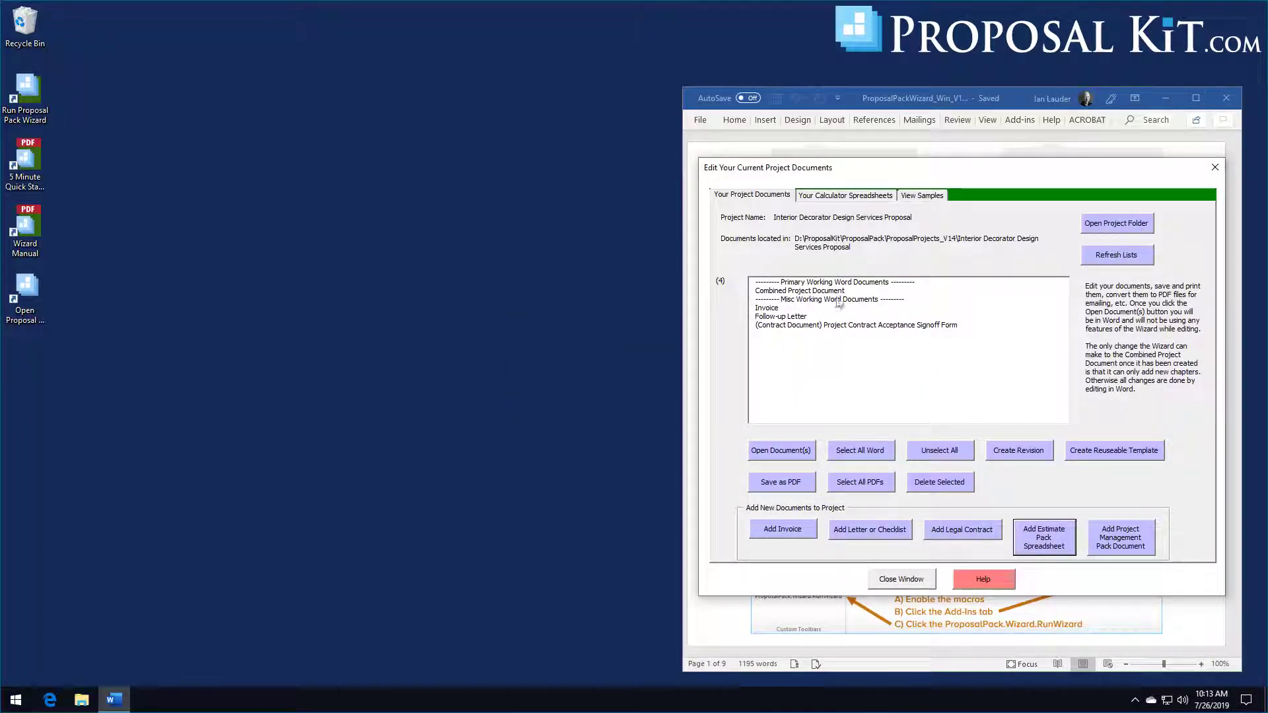
Open the project's EP_TimeLineCalculator spreadsheet in Excel and look through its schedule rows.
{"action": "left_click", "coordinate": [846, 196]}
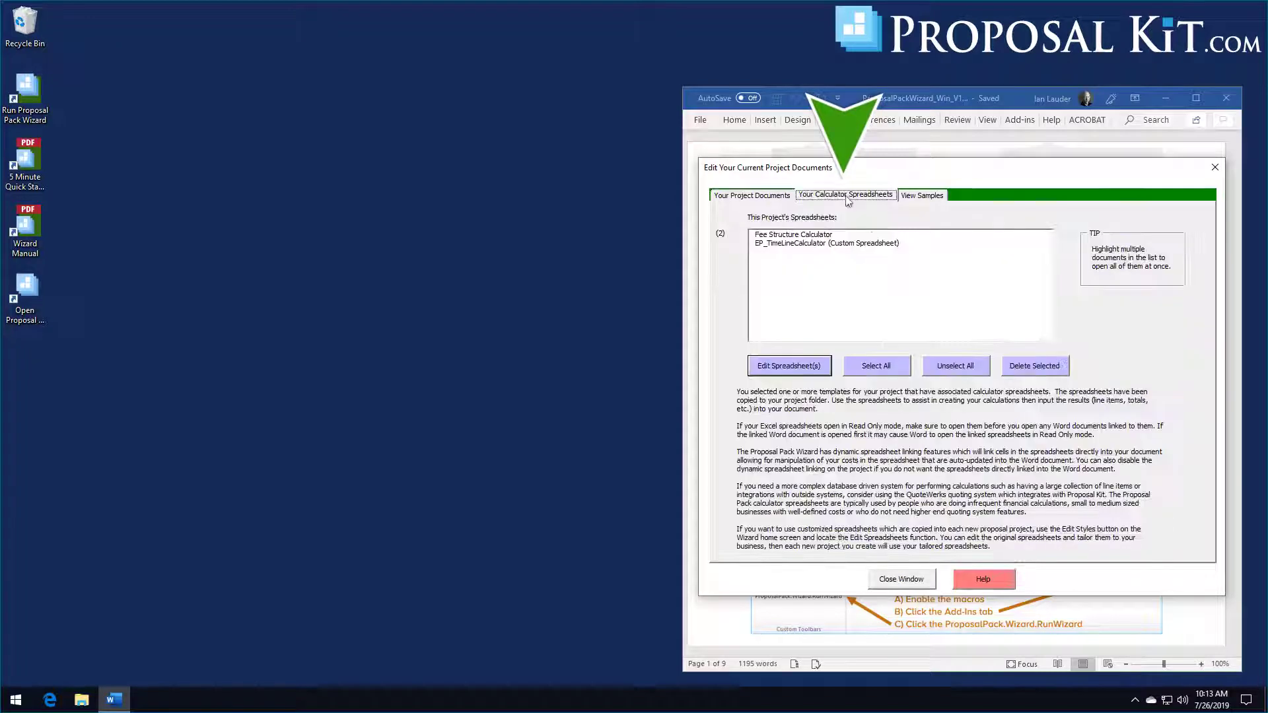
{"action": "left_click", "coordinate": [785, 245]}
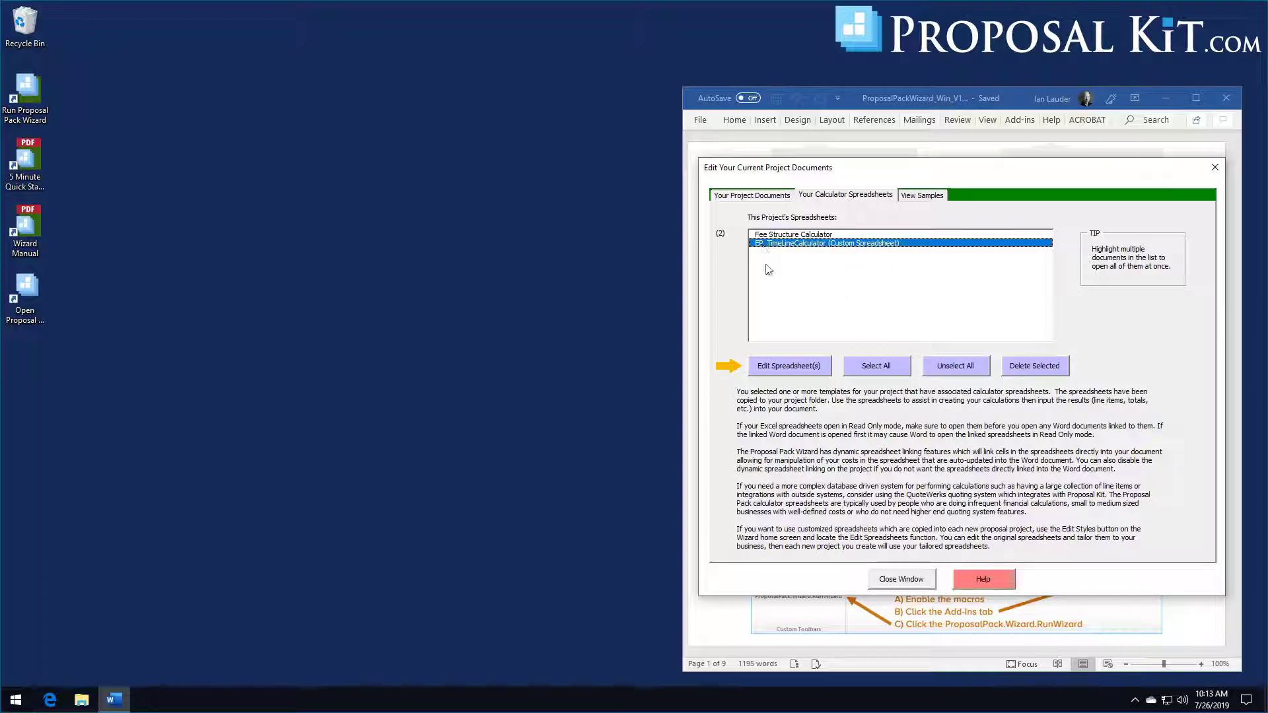
{"action": "left_click", "coordinate": [790, 366]}
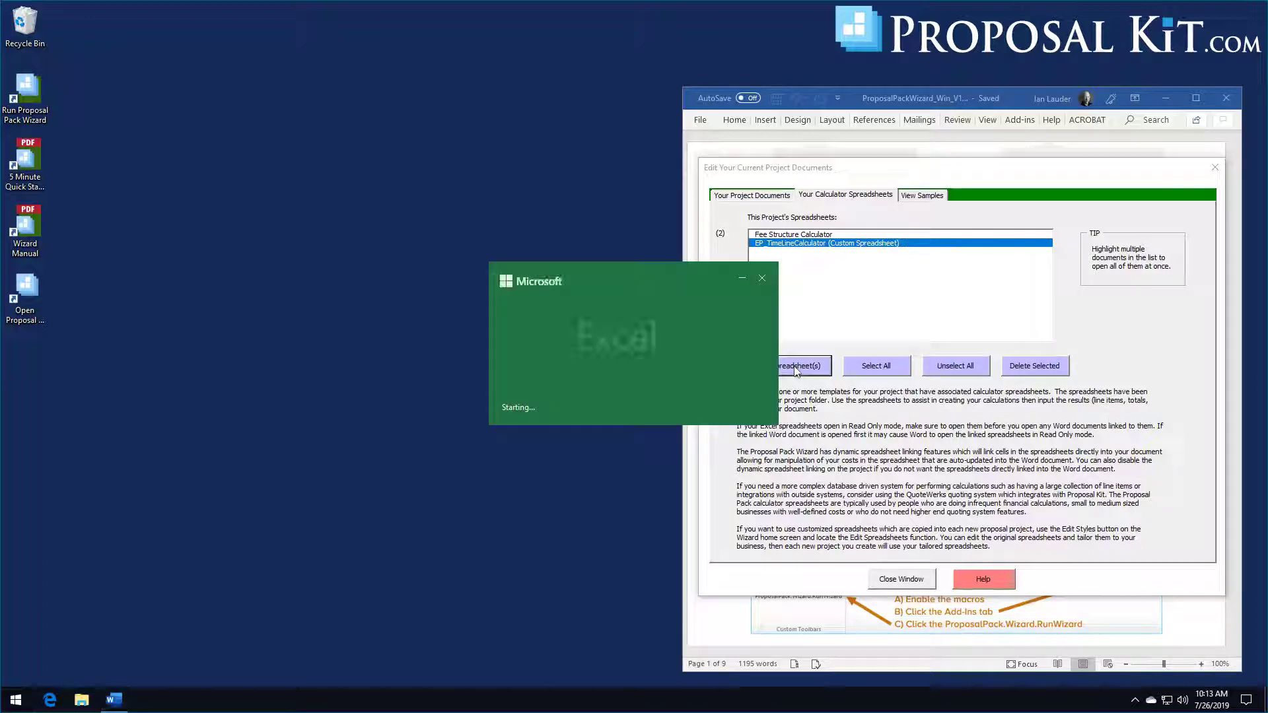
{"action": "scroll", "coordinate": [794, 367], "scroll_direction": "up", "scroll_amount": 13}
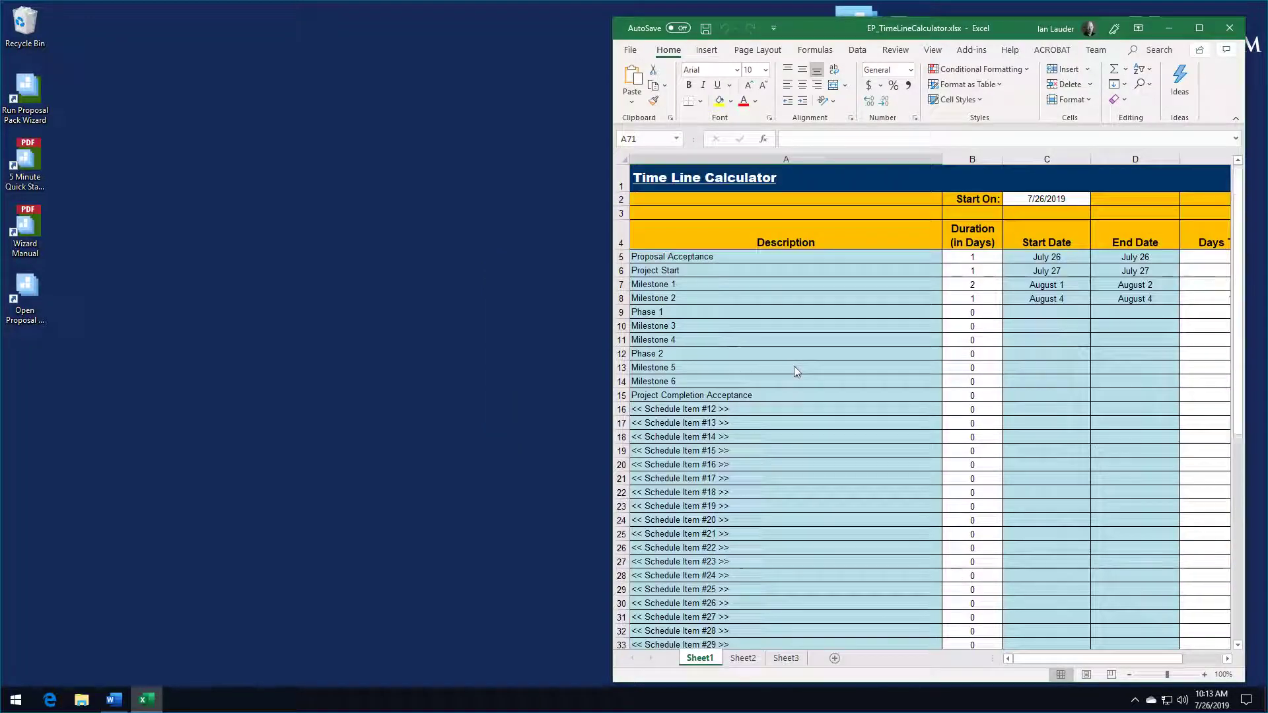
{"action": "scroll", "coordinate": [794, 367], "scroll_direction": "down", "scroll_amount": 6}
{"action": "scroll", "coordinate": [794, 366], "scroll_direction": "up", "scroll_amount": 6}
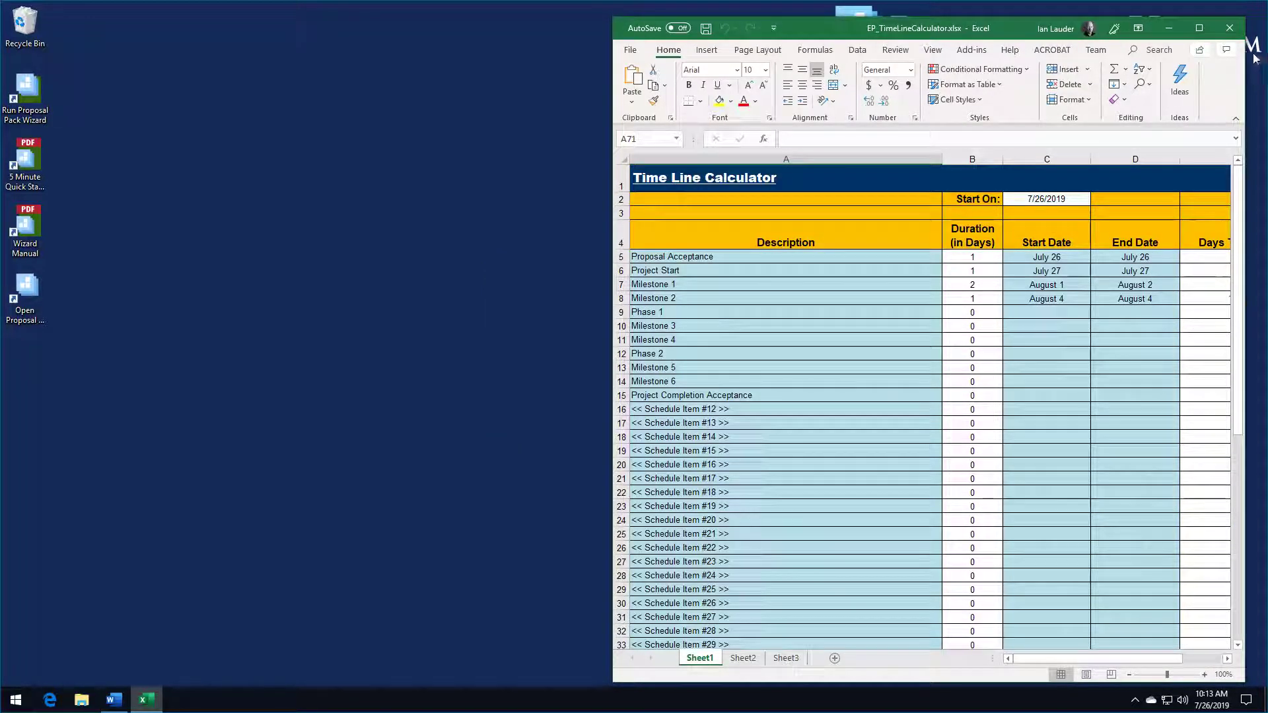
Close the time line spreadsheet and add the Project Milestones document from Project Management Pack to the project.
{"action": "left_click", "coordinate": [1230, 28]}
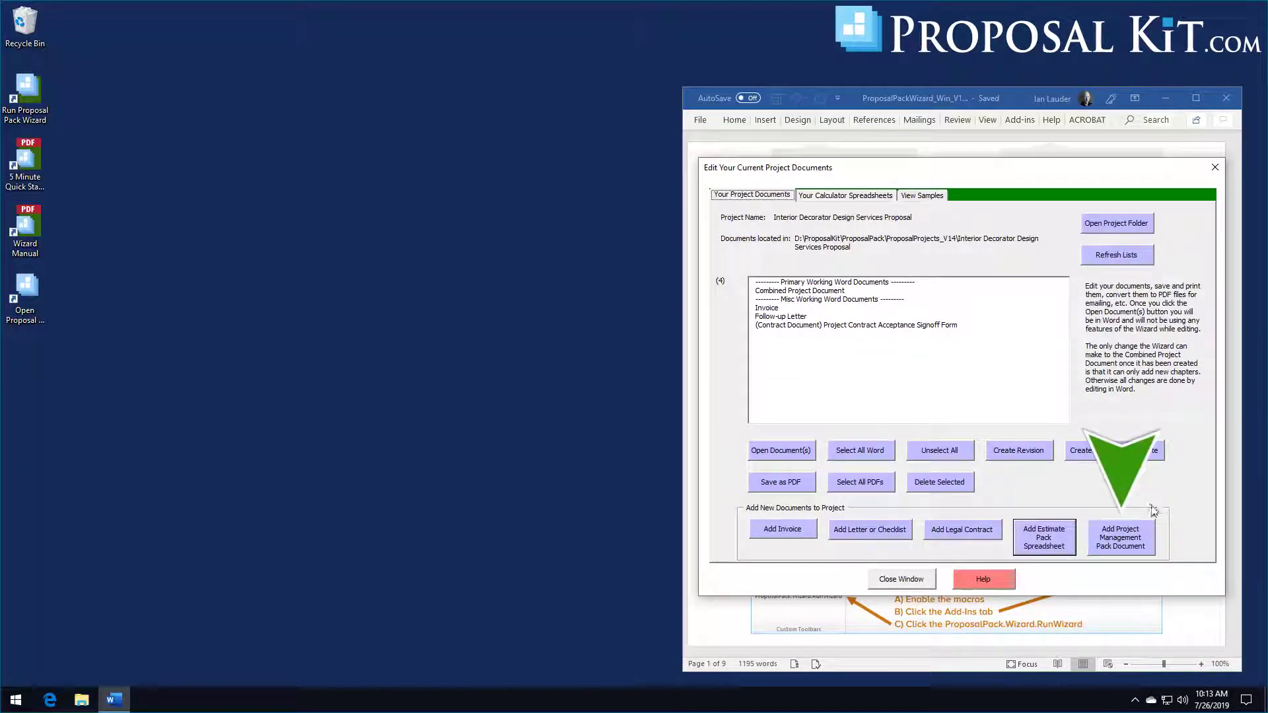
{"action": "left_click", "coordinate": [1118, 542]}
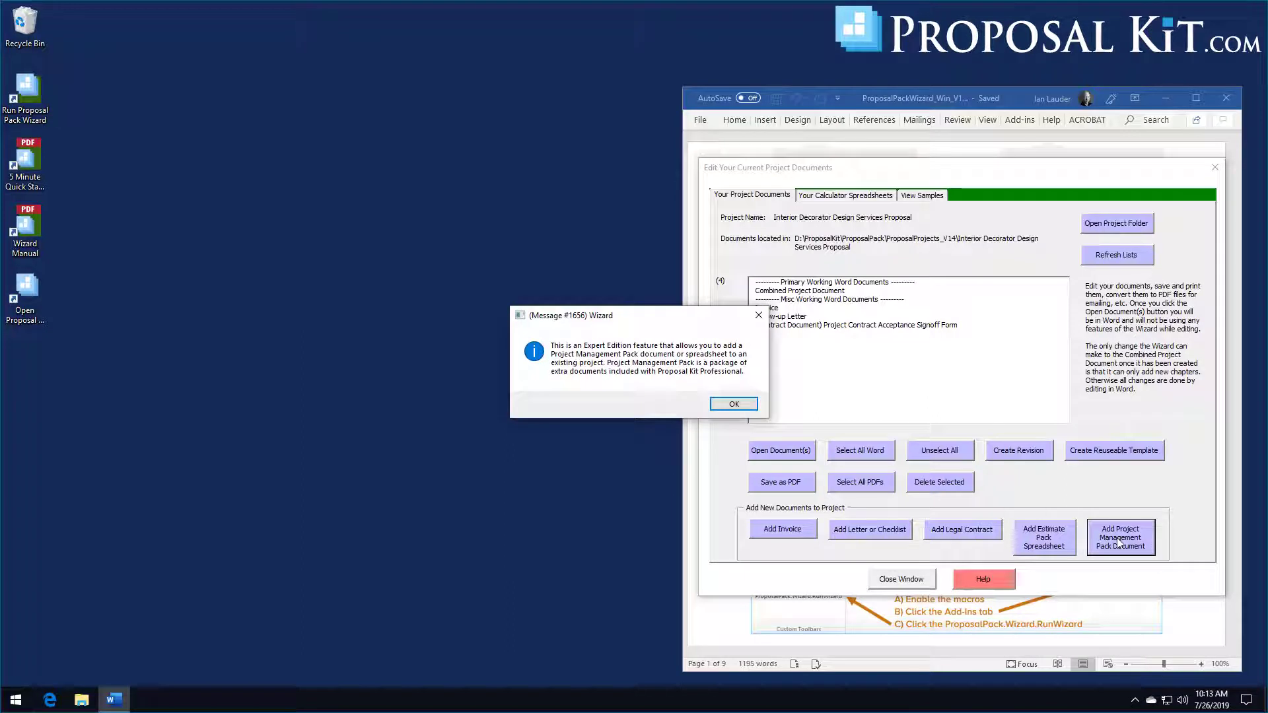
{"action": "left_click", "coordinate": [740, 406]}
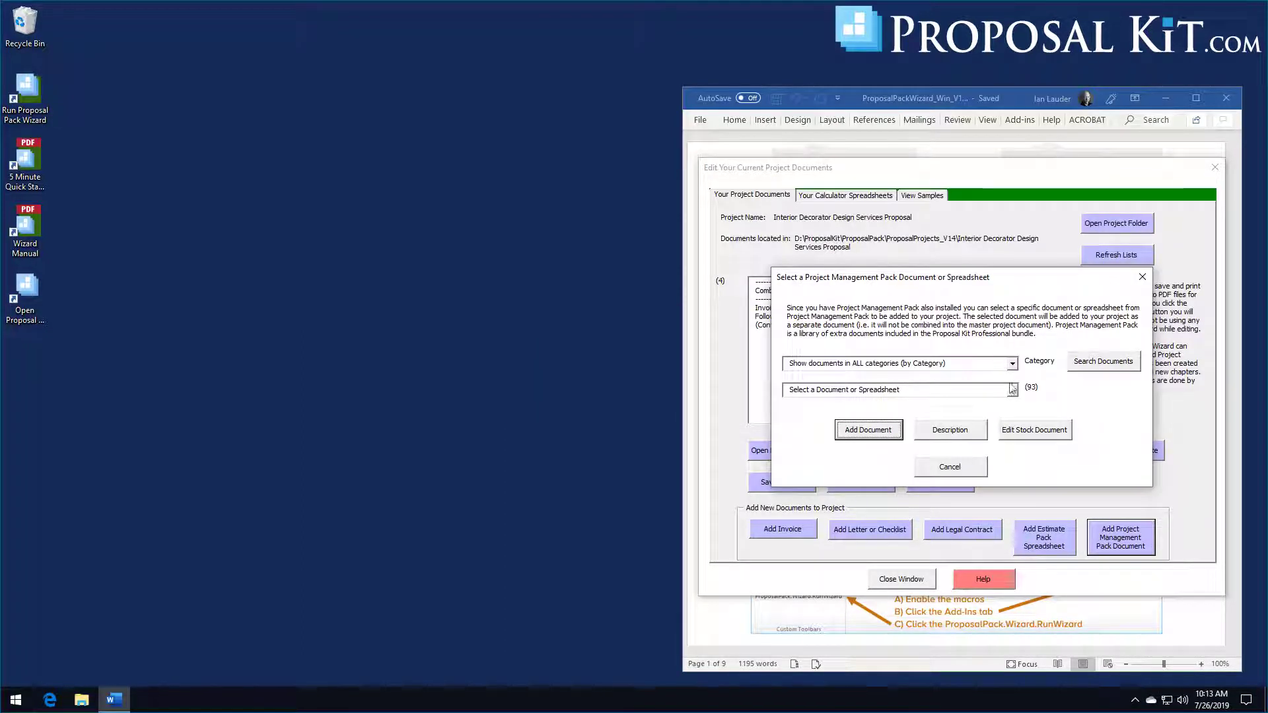
{"action": "left_click", "coordinate": [1011, 391]}
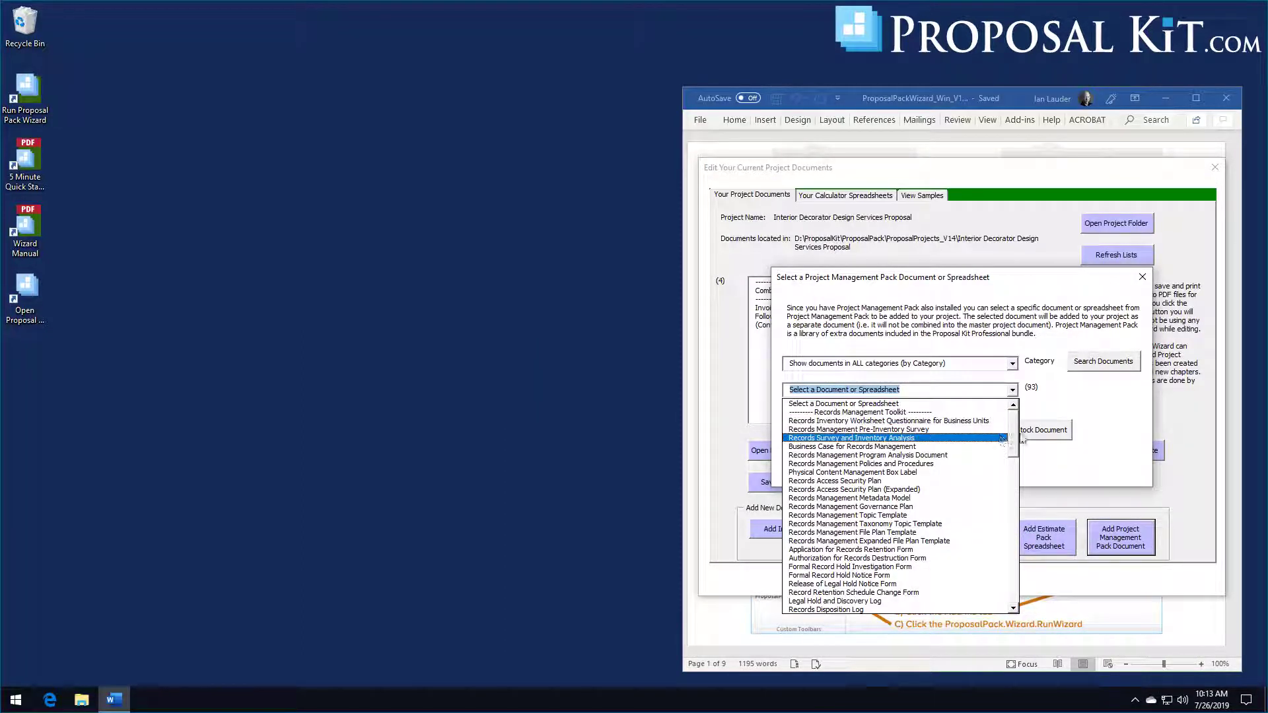
{"action": "left_click_drag", "start_coordinate": [1017, 436], "coordinate": [1022, 583]}
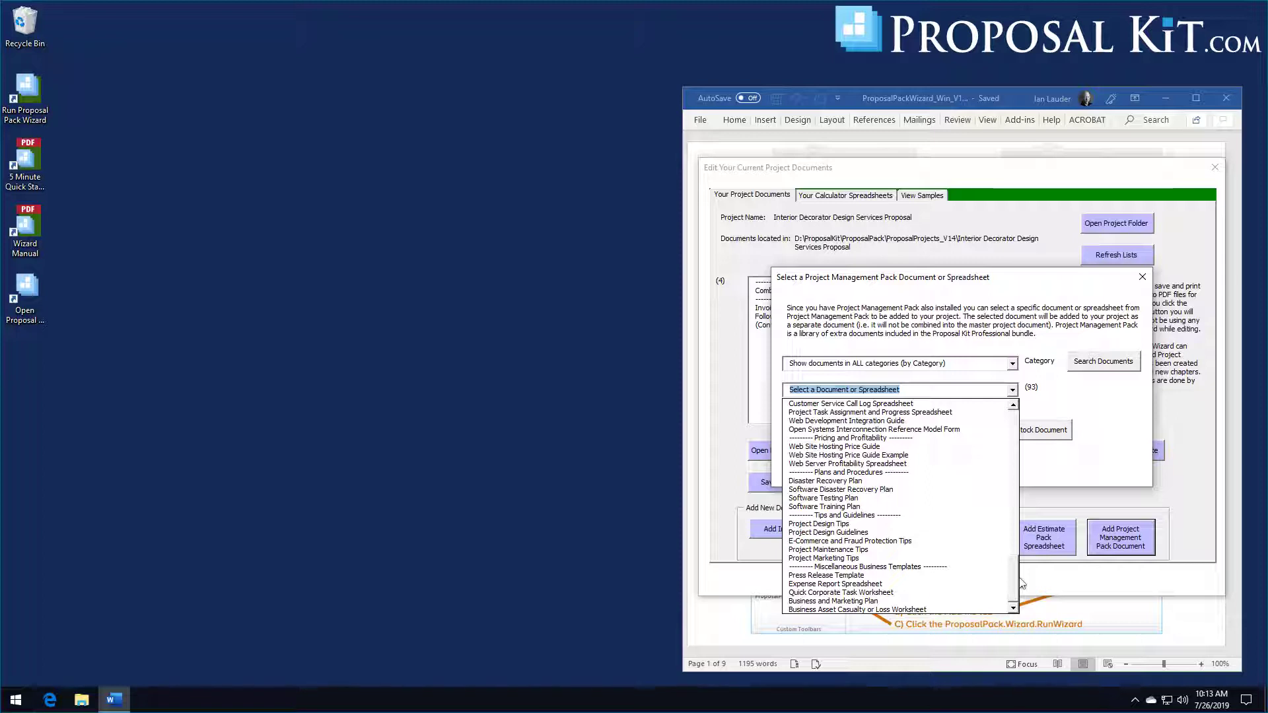
{"action": "left_click_drag", "start_coordinate": [1022, 582], "coordinate": [1024, 504]}
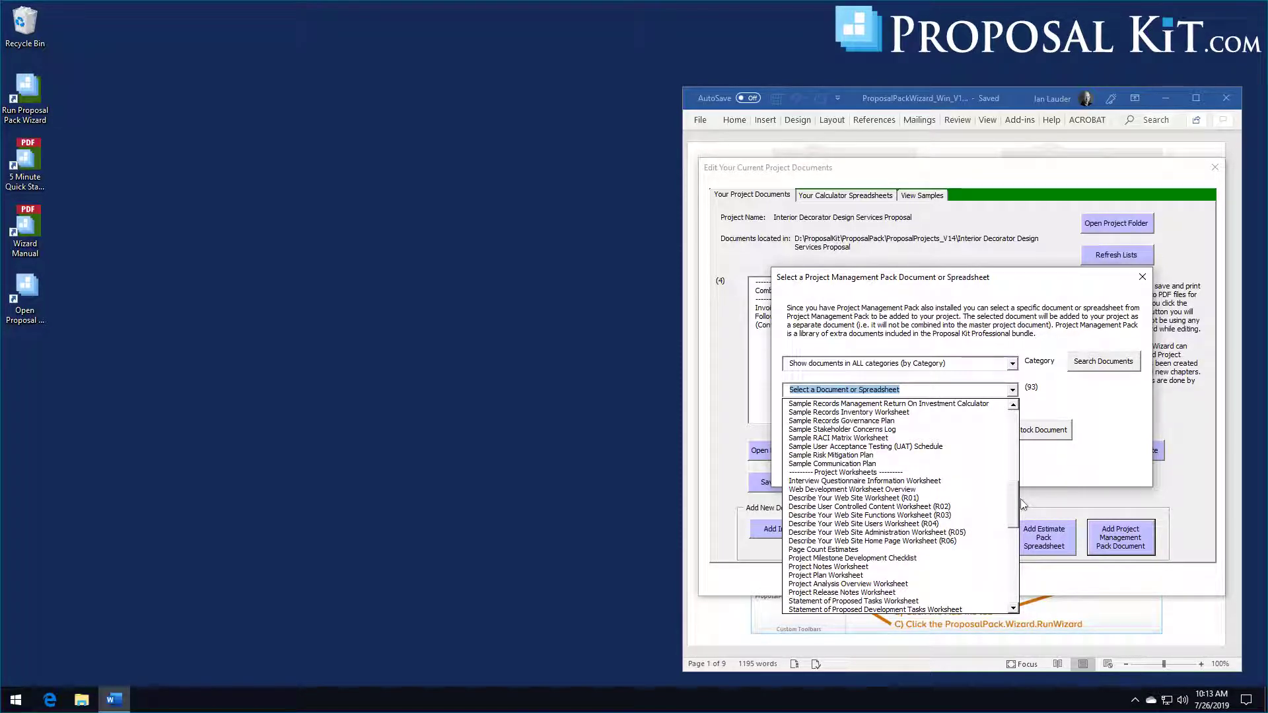
{"action": "scroll", "coordinate": [906, 500], "scroll_direction": "down", "scroll_amount": 6}
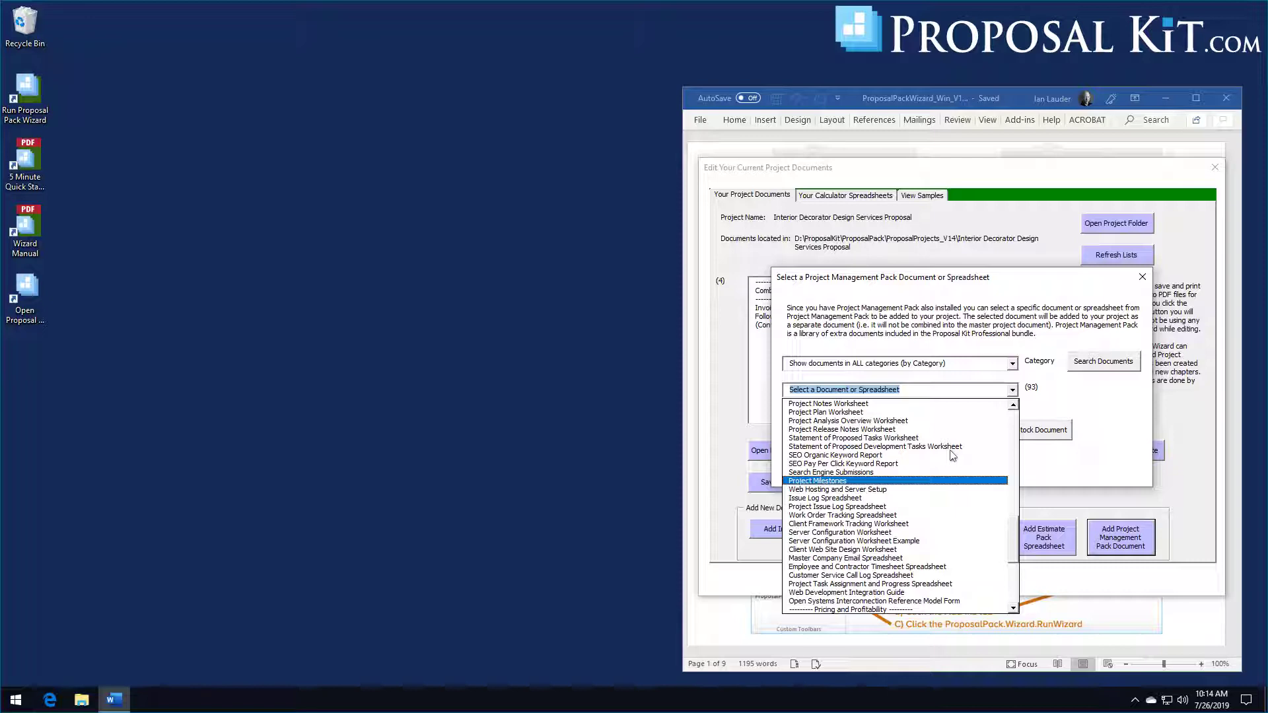
{"action": "key", "text": "Return"}
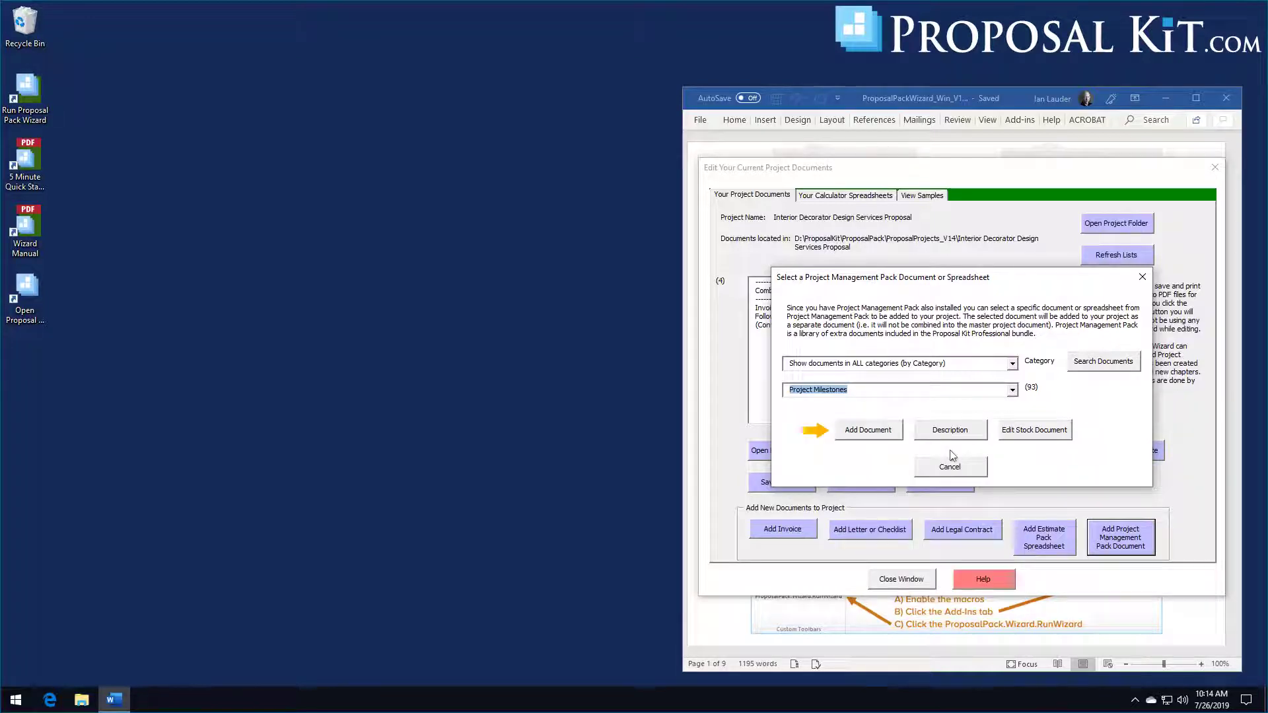
{"action": "left_click", "coordinate": [870, 433]}
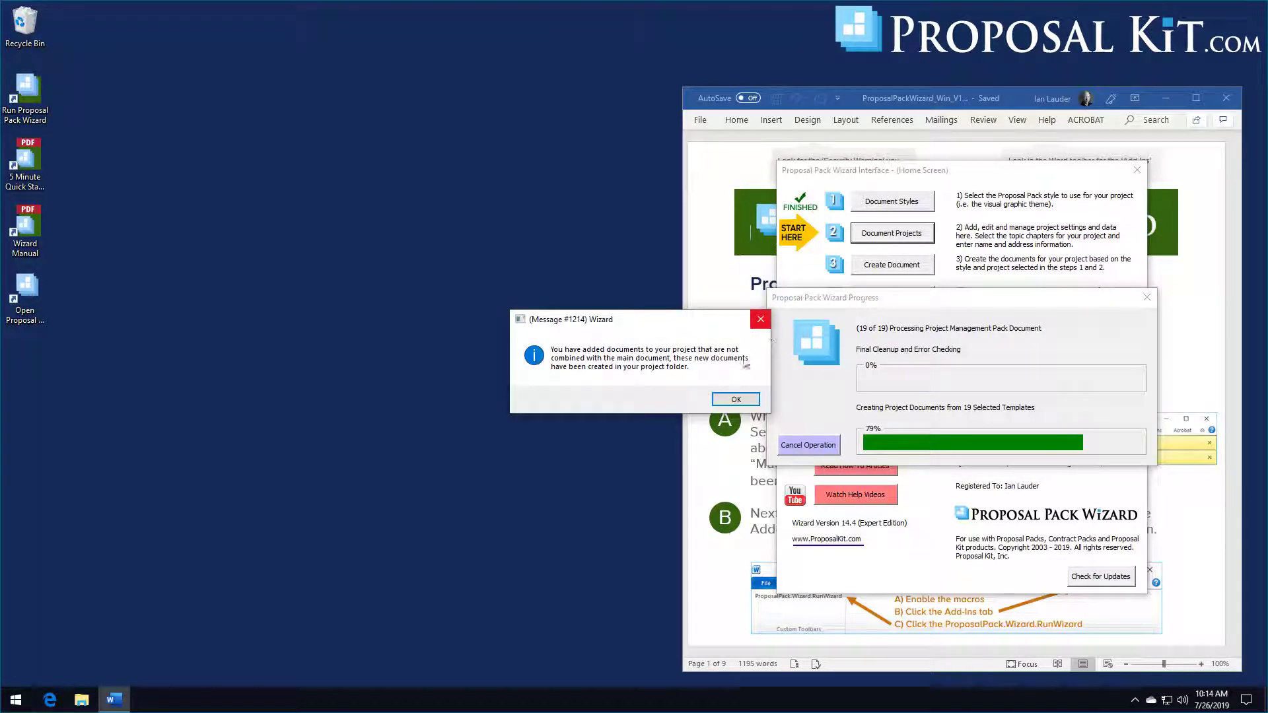
{"action": "left_click", "coordinate": [731, 399]}
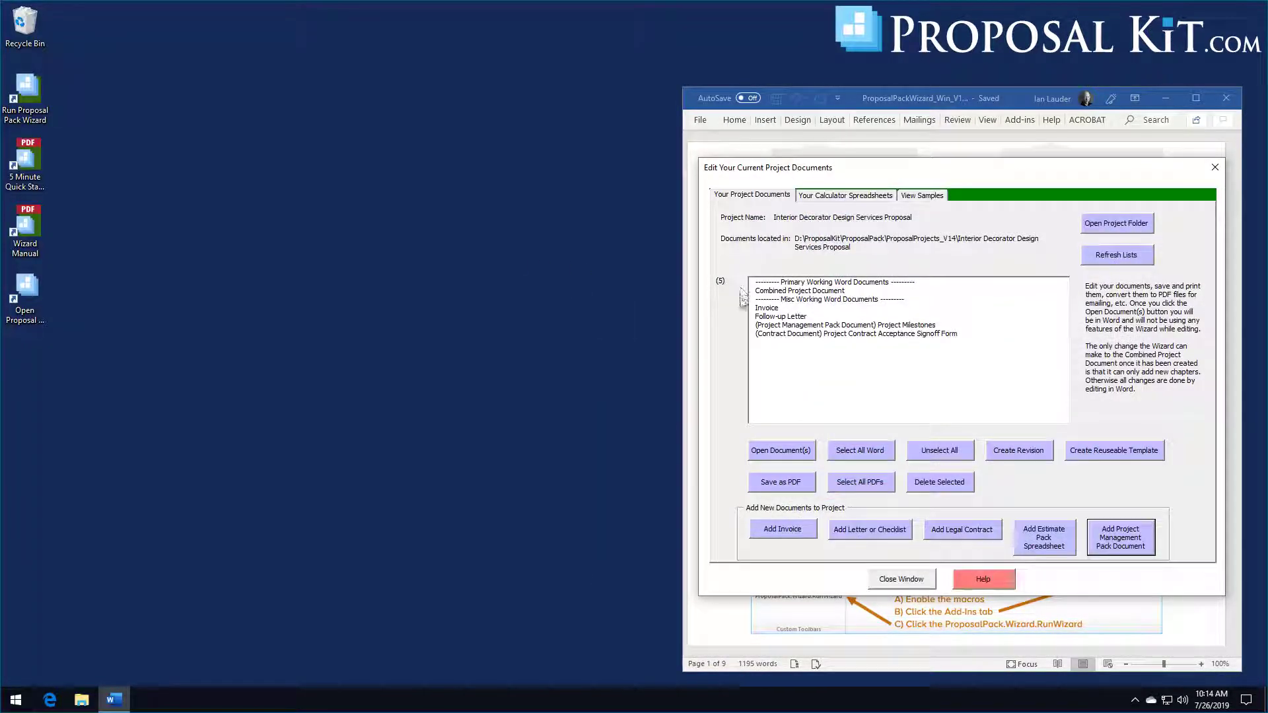
Open the project's Project Milestones document, view its milestone table, and close it.
{"action": "left_click", "coordinate": [827, 325]}
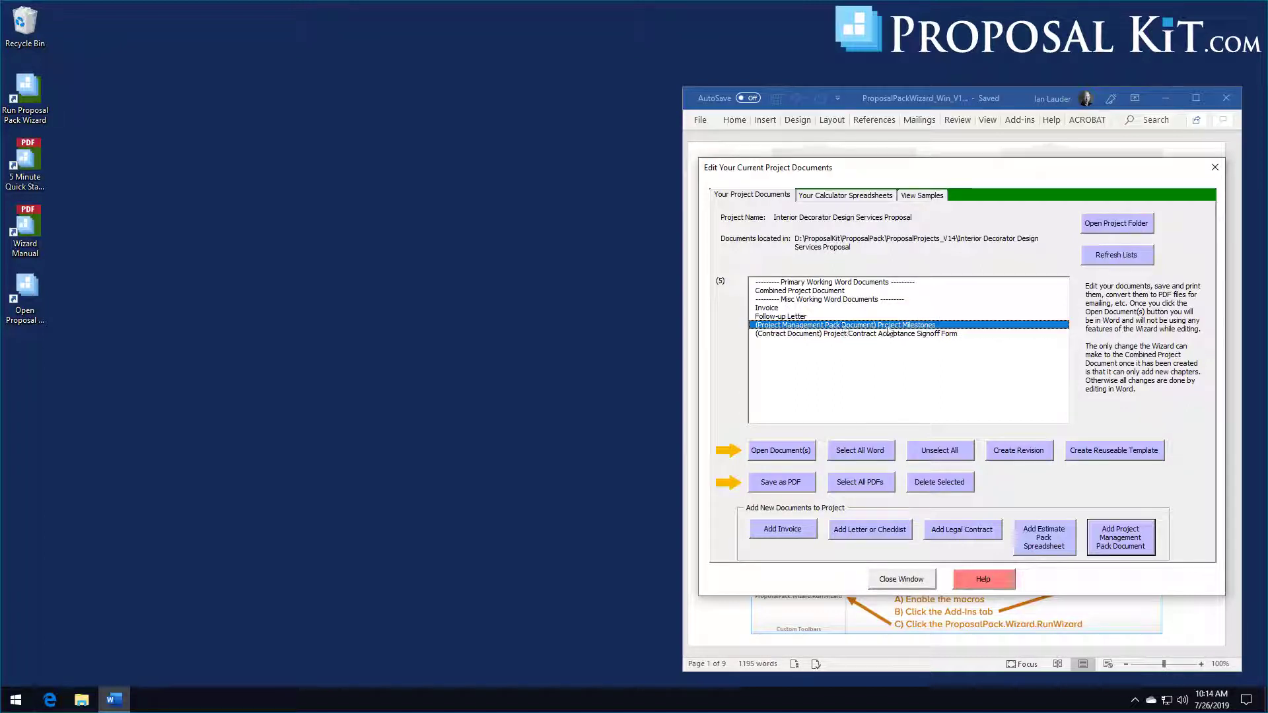
{"action": "left_click", "coordinate": [778, 450]}
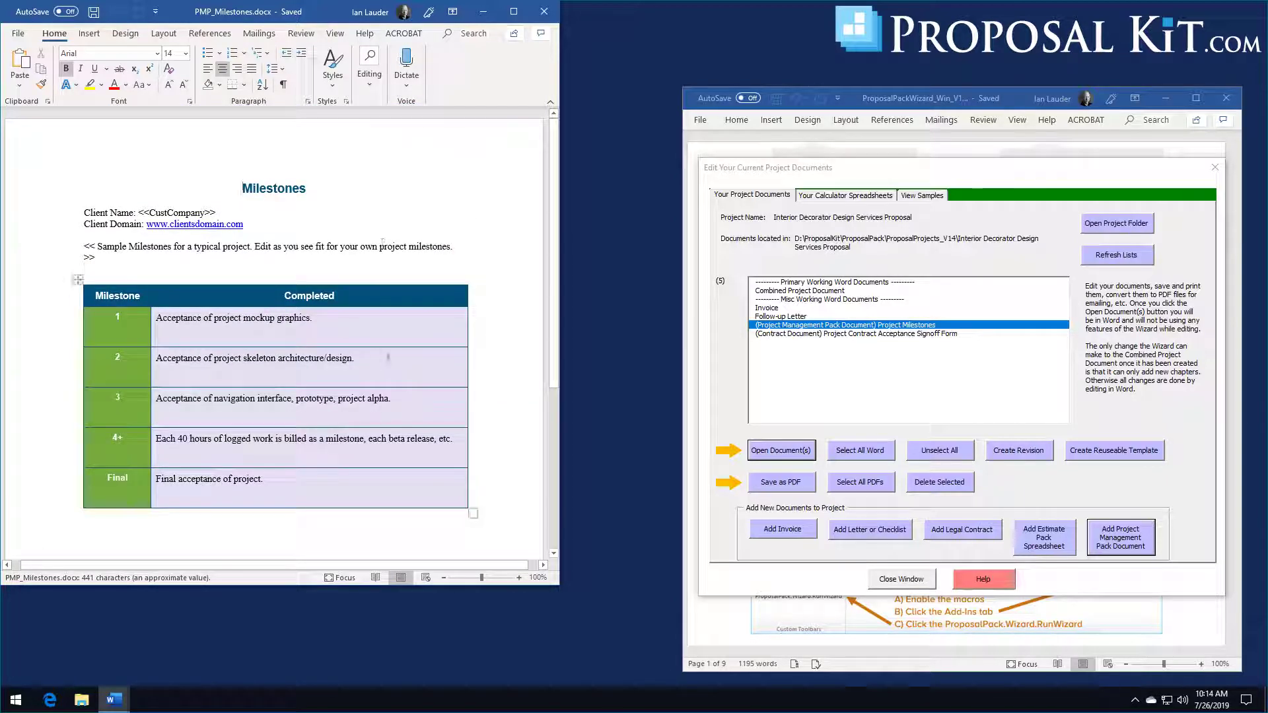
{"action": "left_click", "coordinate": [544, 11]}
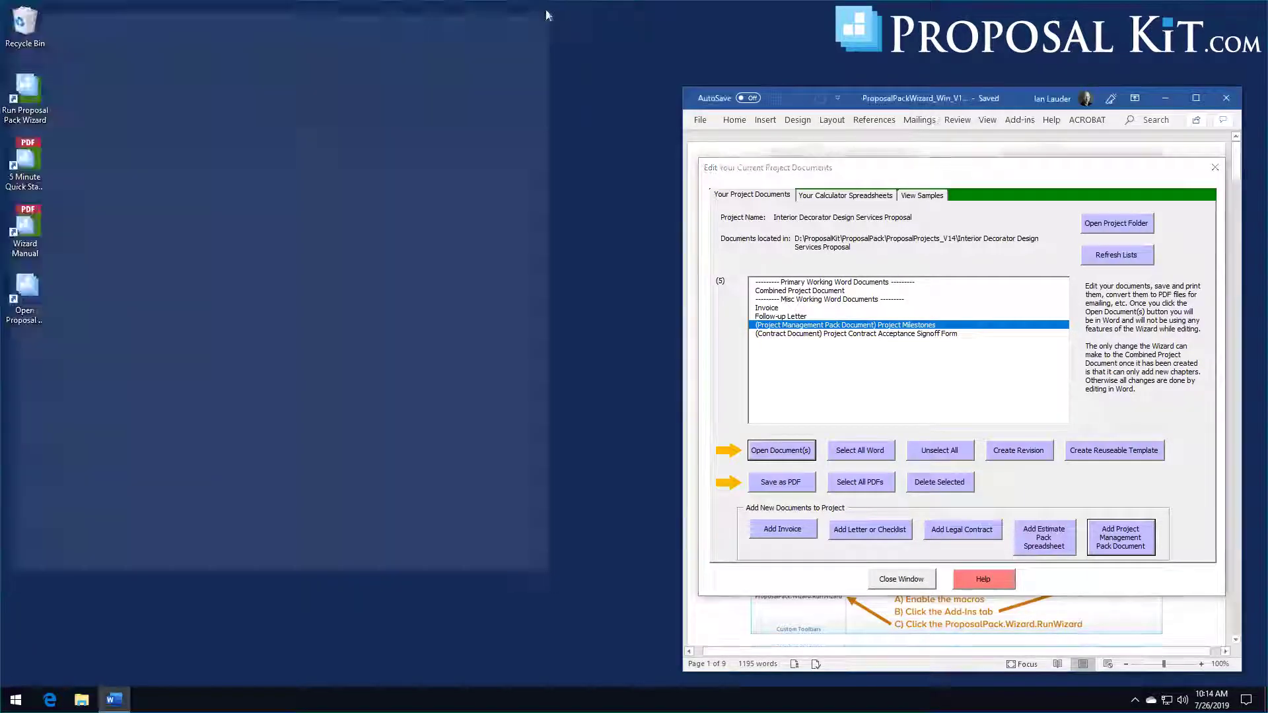
{"action": "left_click", "coordinate": [848, 335]}
{"action": "left_click", "coordinate": [850, 327]}
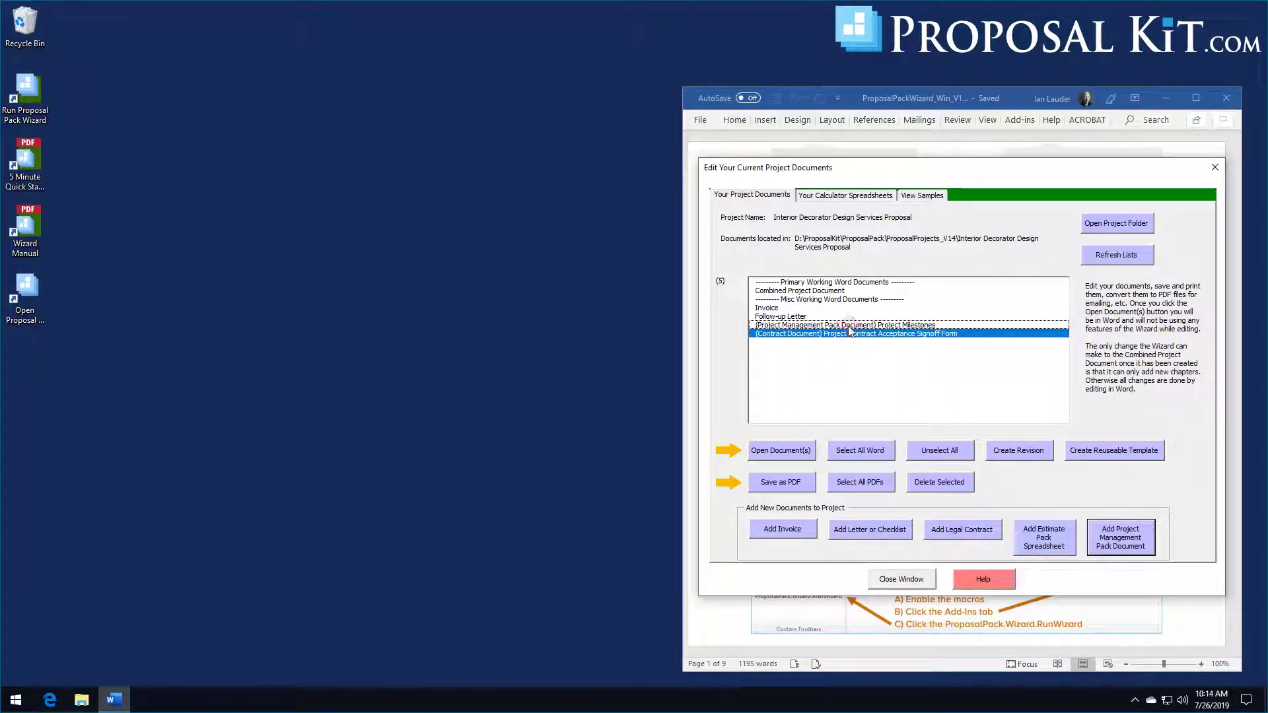
{"action": "left_click", "coordinate": [851, 328]}
{"action": "left_click", "coordinate": [852, 334]}
{"action": "left_click", "coordinate": [852, 326]}
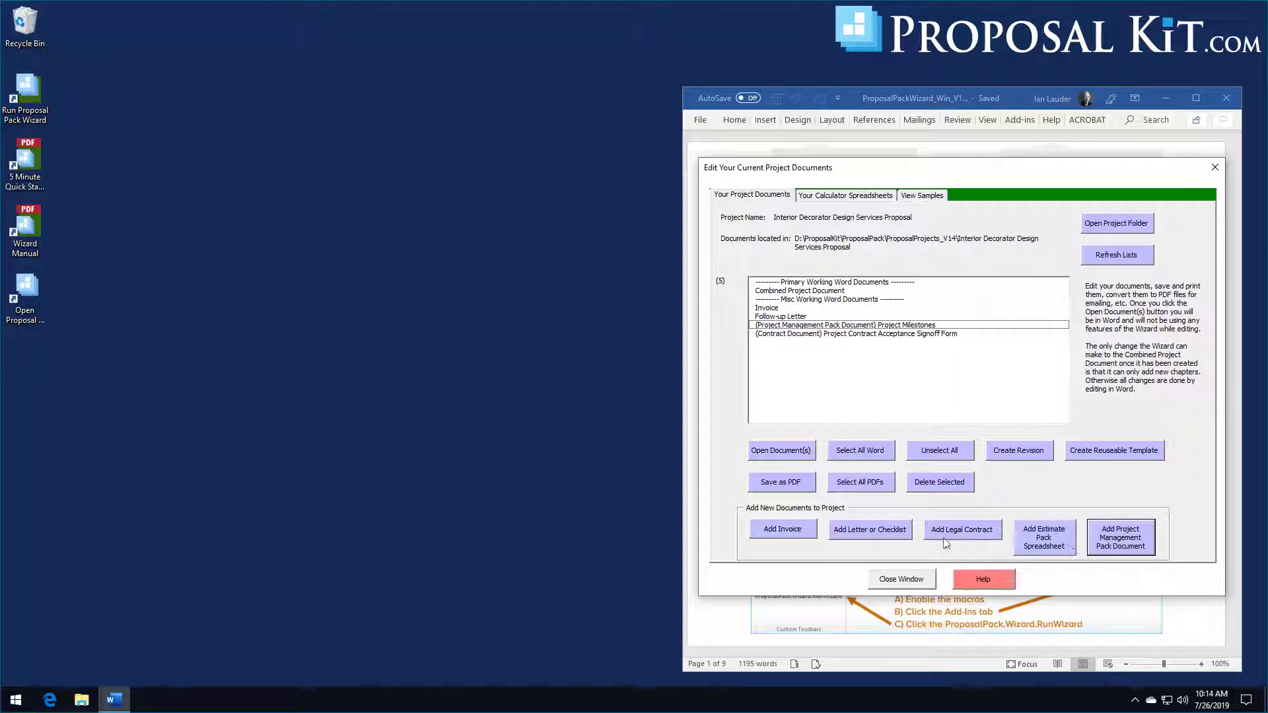
Add the Customer Thank You Letter template to the project's documents.
{"action": "left_click", "coordinate": [891, 535]}
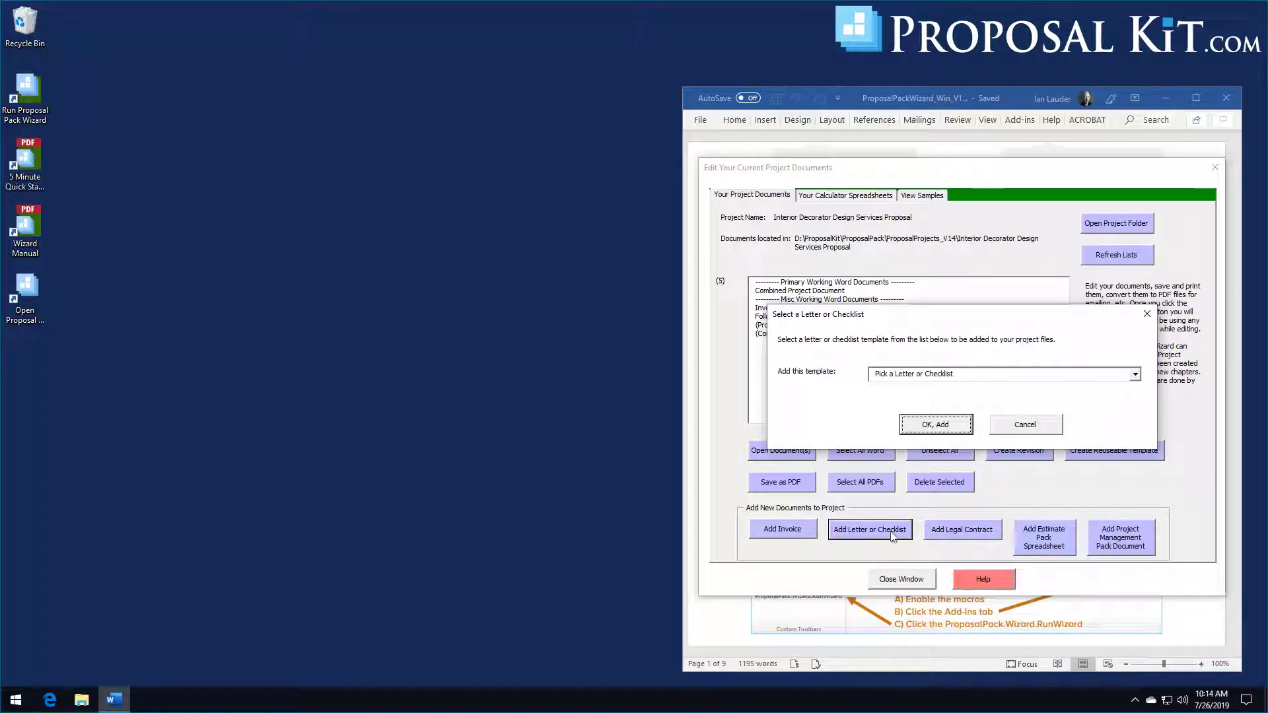
{"action": "left_click", "coordinate": [1135, 373]}
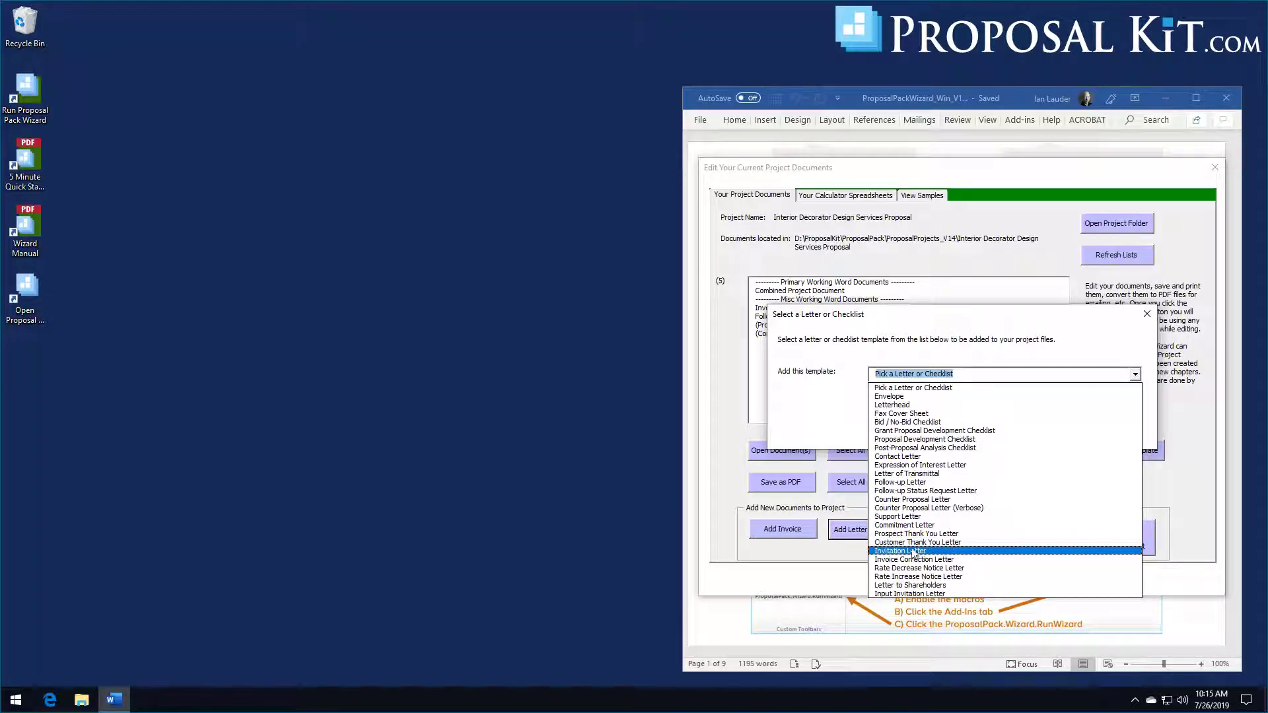
{"action": "left_click", "coordinate": [914, 543]}
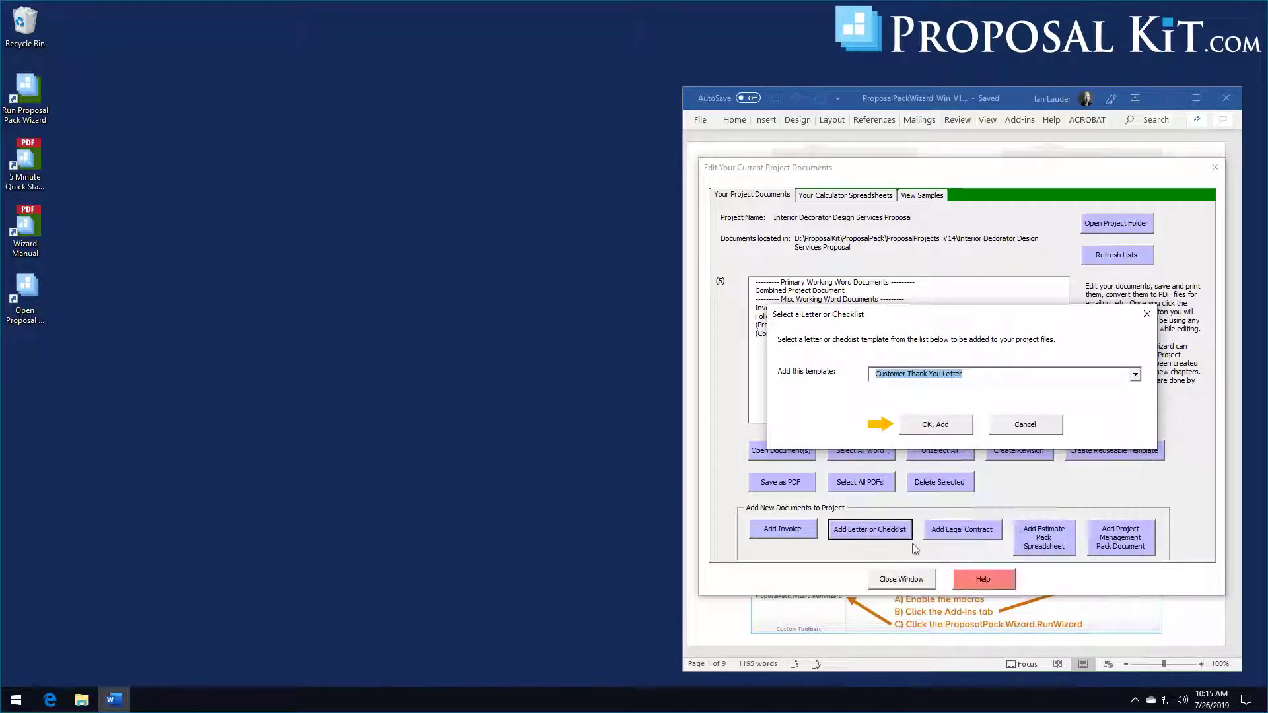
{"action": "left_click", "coordinate": [907, 428]}
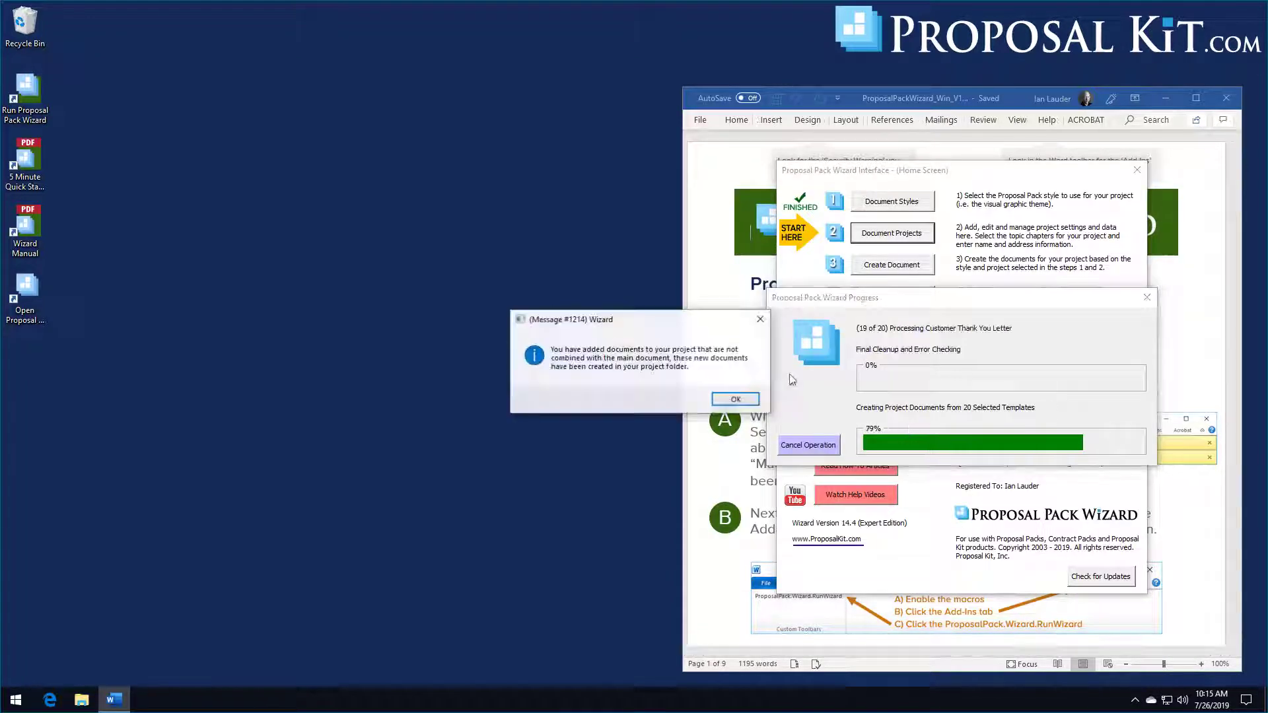
{"action": "left_click", "coordinate": [746, 401]}
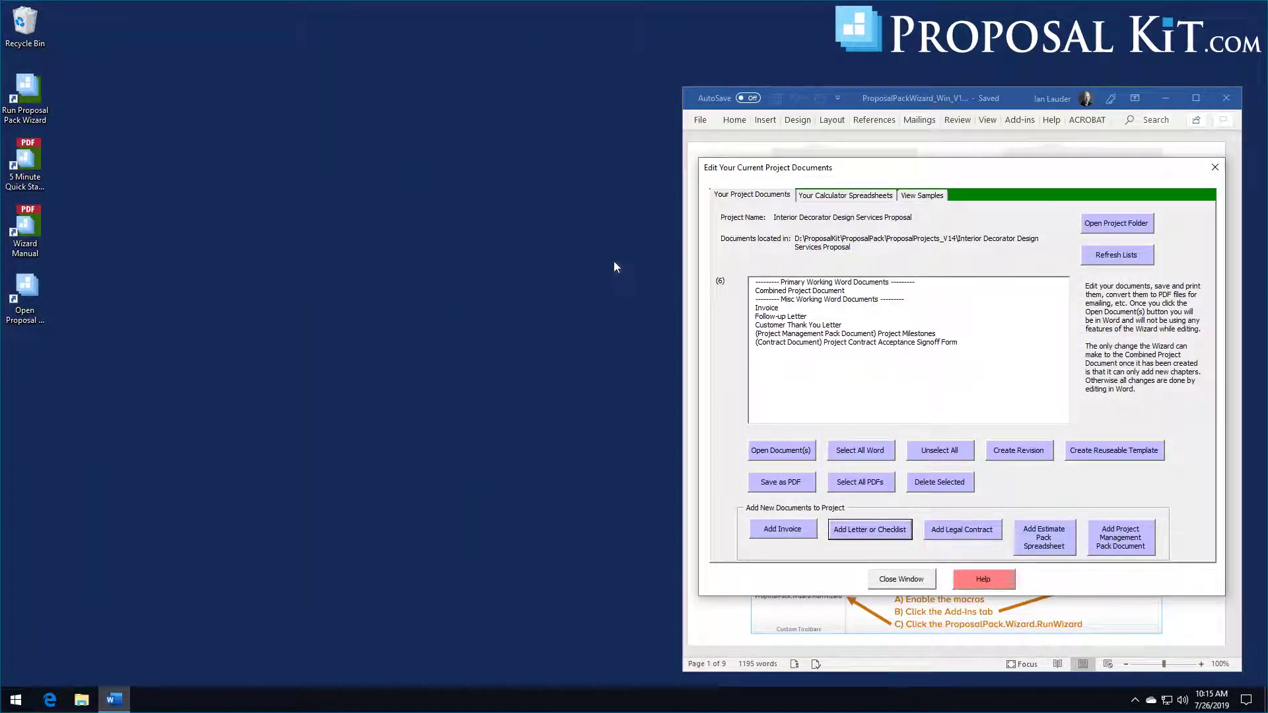
Open the project folder in File Explorer, examine the thank you letter, time line, signoff and milestones files, and close the folder.
{"action": "left_click", "coordinate": [1116, 225]}
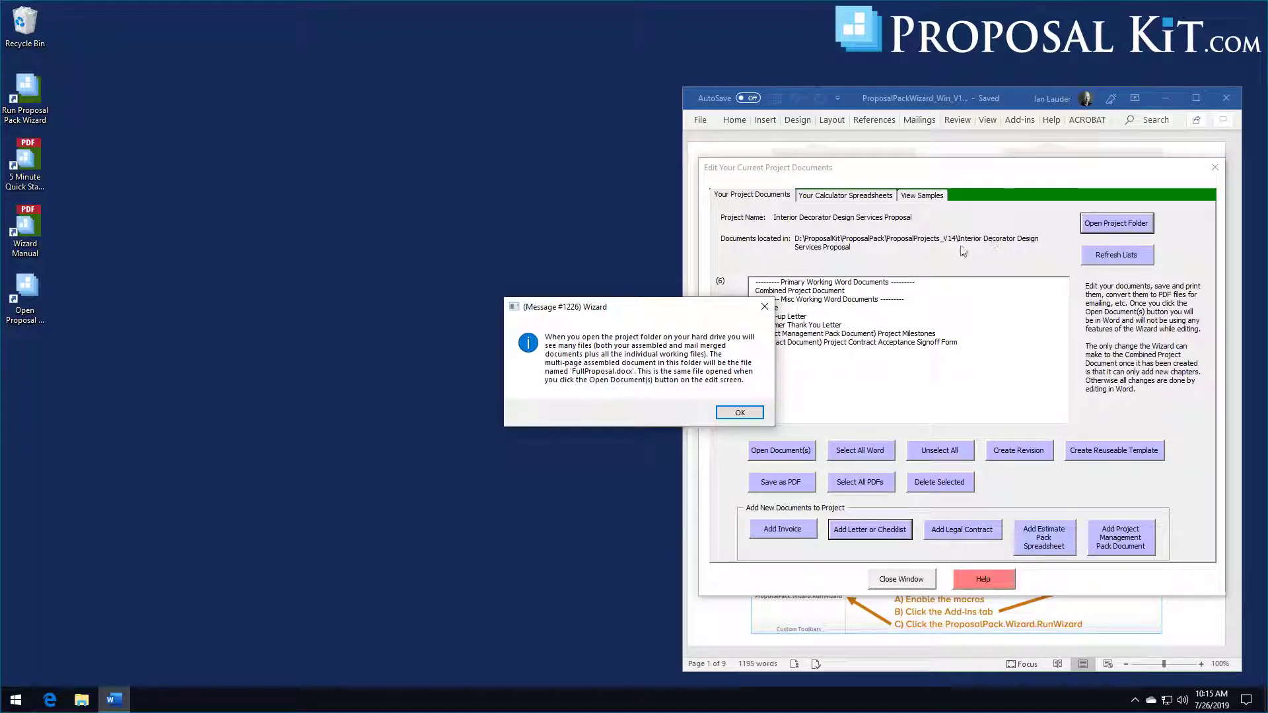
{"action": "left_click", "coordinate": [741, 412]}
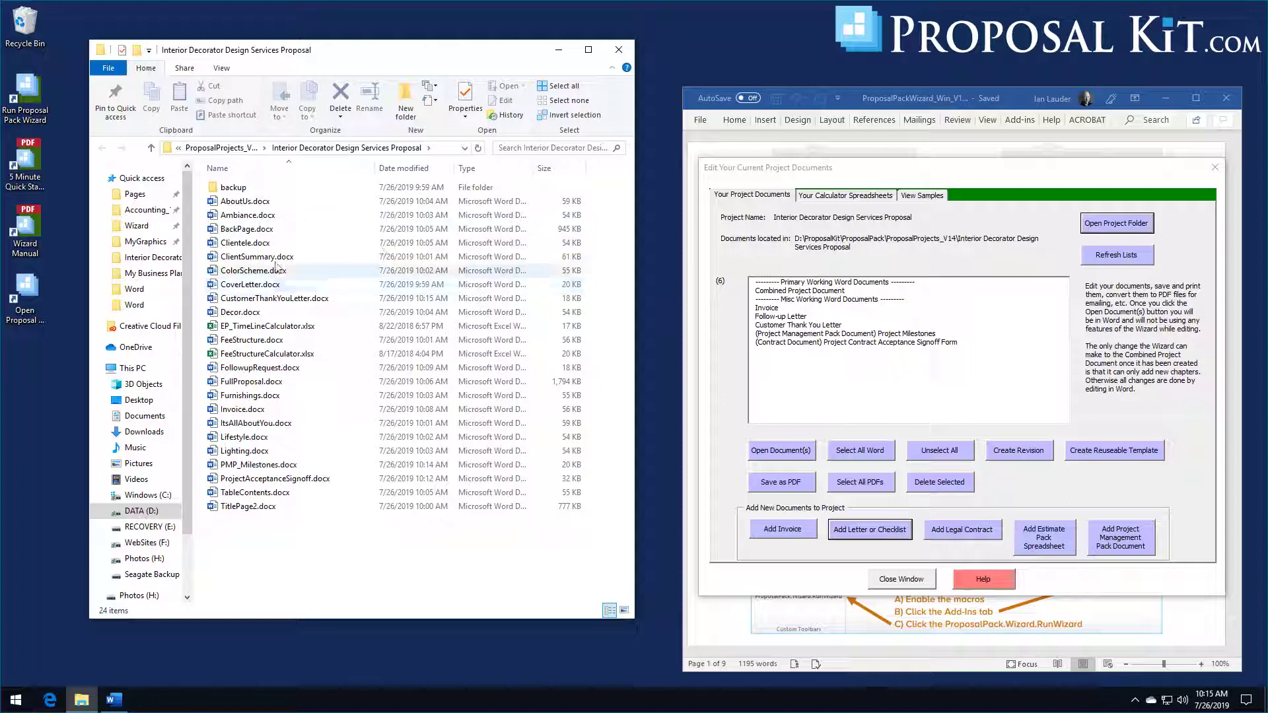
{"action": "left_click", "coordinate": [269, 301]}
{"action": "left_click", "coordinate": [274, 328]}
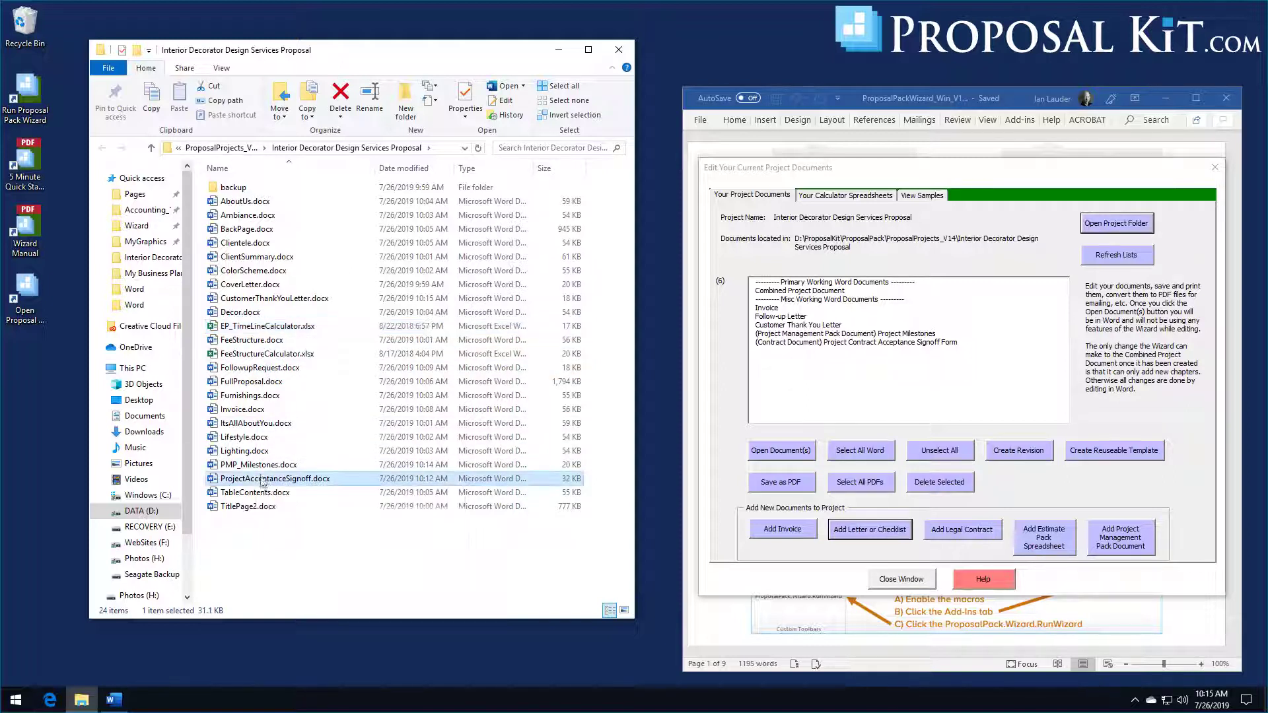
{"action": "left_click", "coordinate": [261, 465]}
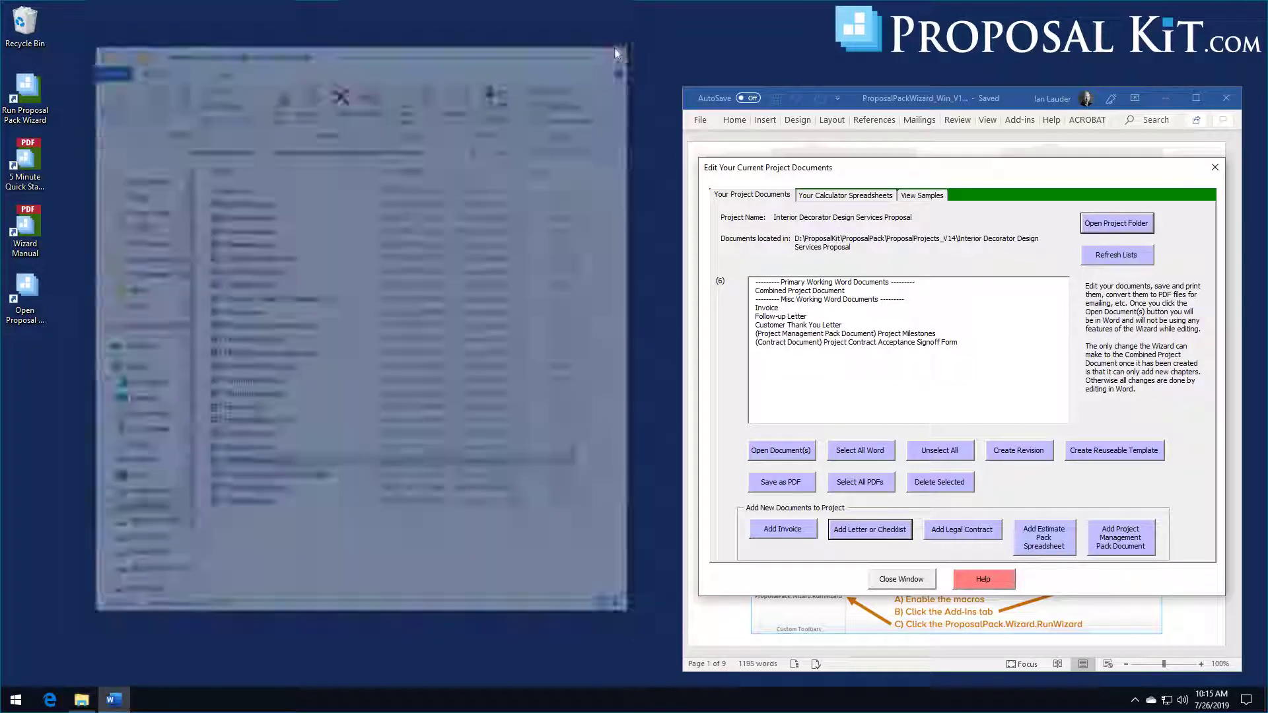
{"action": "left_click", "coordinate": [618, 50]}
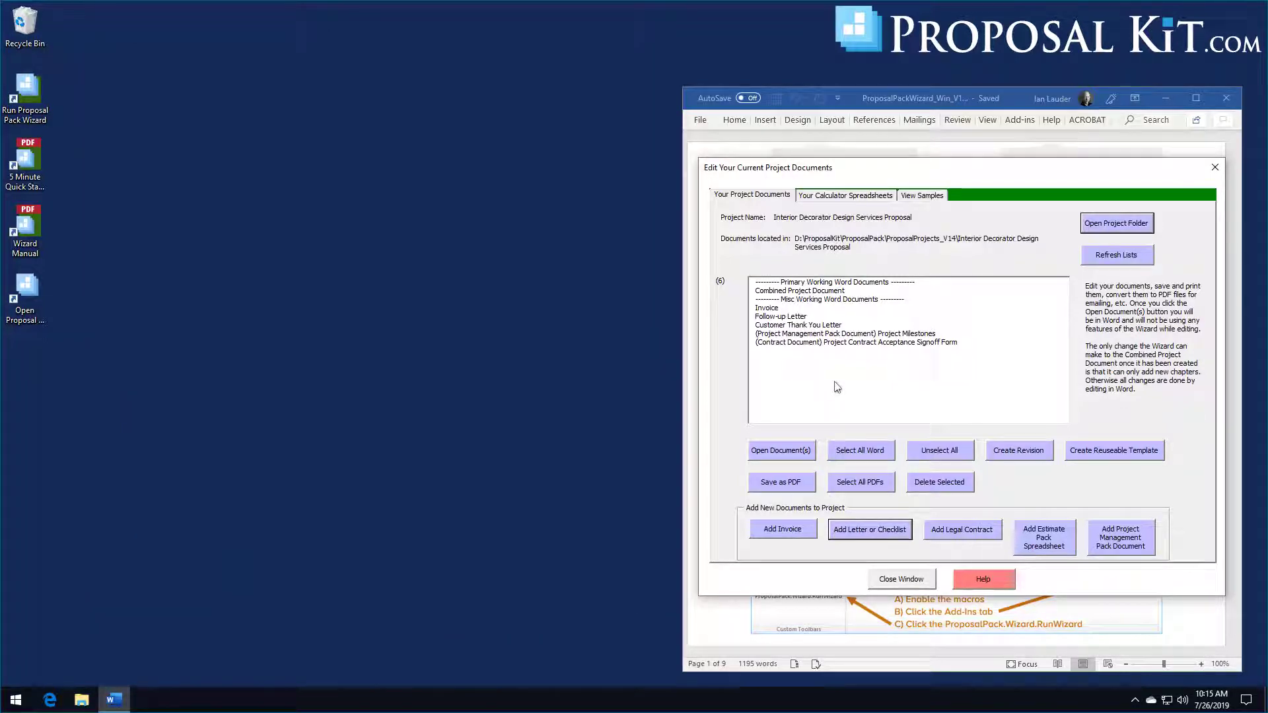